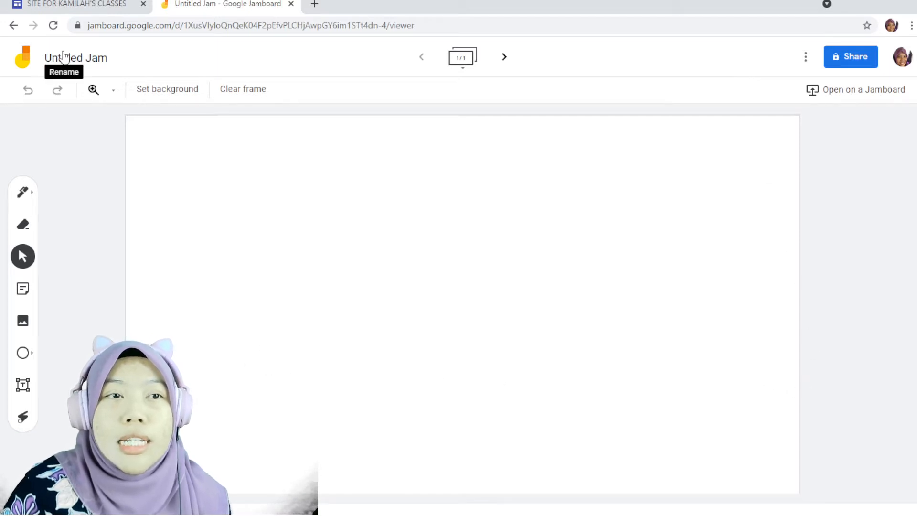
Rename the jam to "5 Zinnirah Pelajar 1 - 20".
left_click(85, 59)
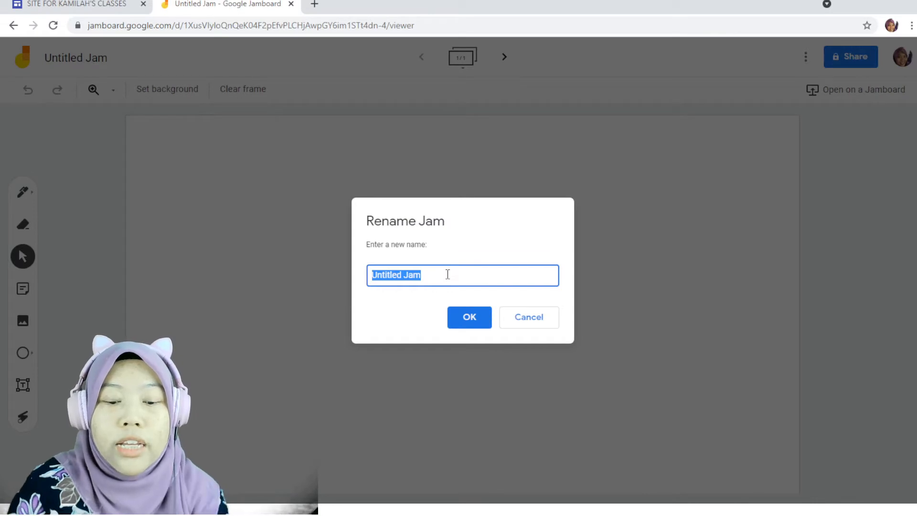
type("5 Zin")
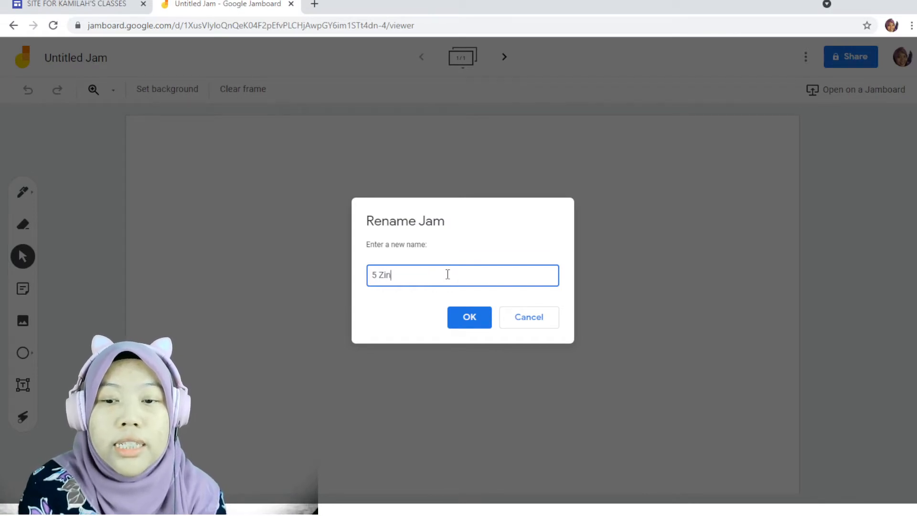
type("nirah")
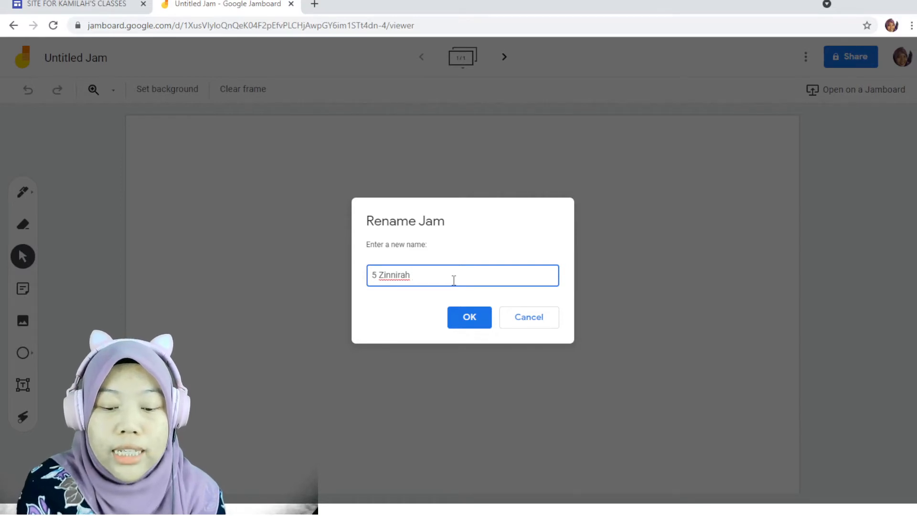
type("Pelajar 1 ")
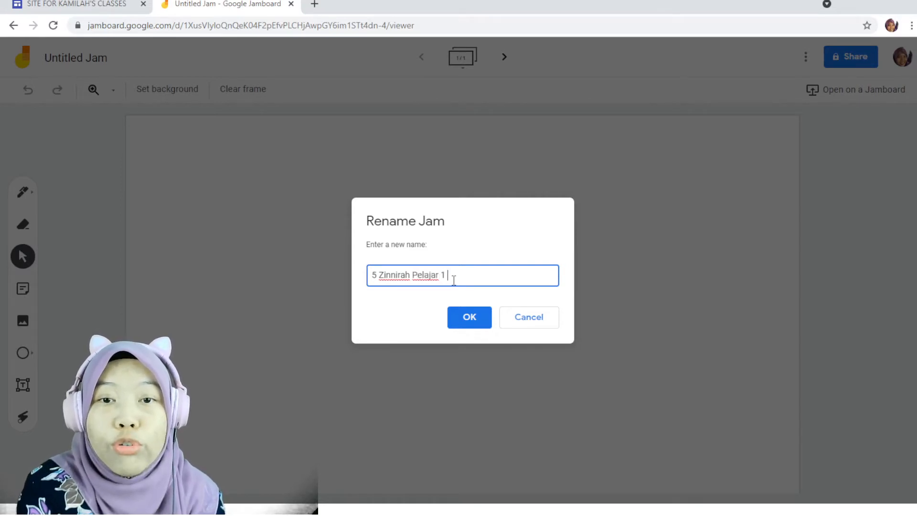
type("- 20")
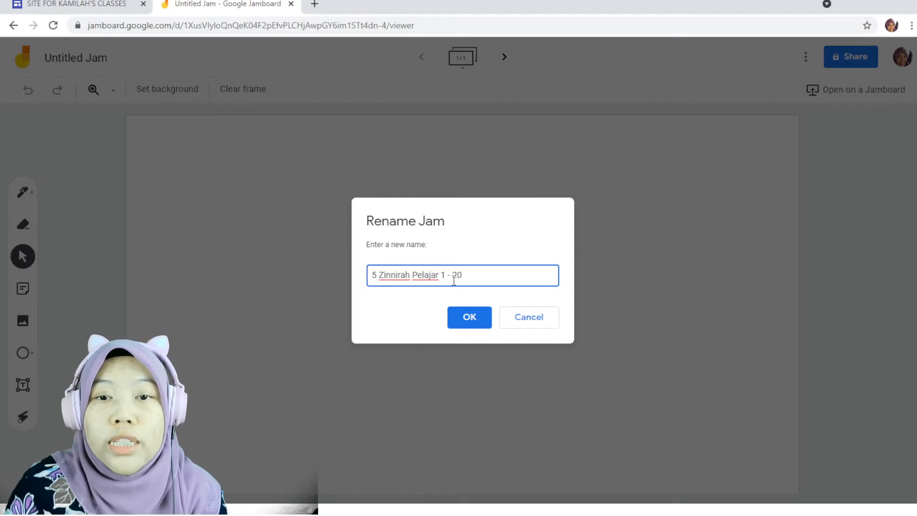
left_click(471, 318)
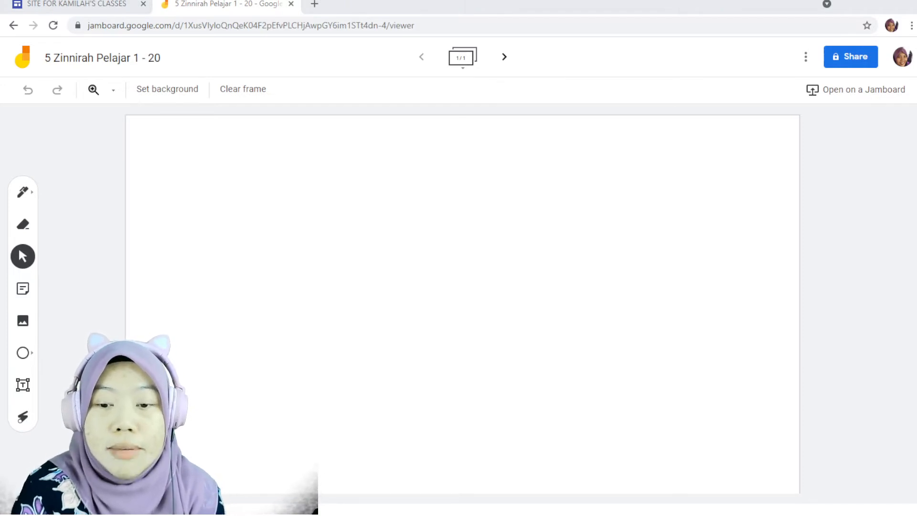
Open Jamboard in a new browser tab through a web search and create a new jam.
left_click(315, 5)
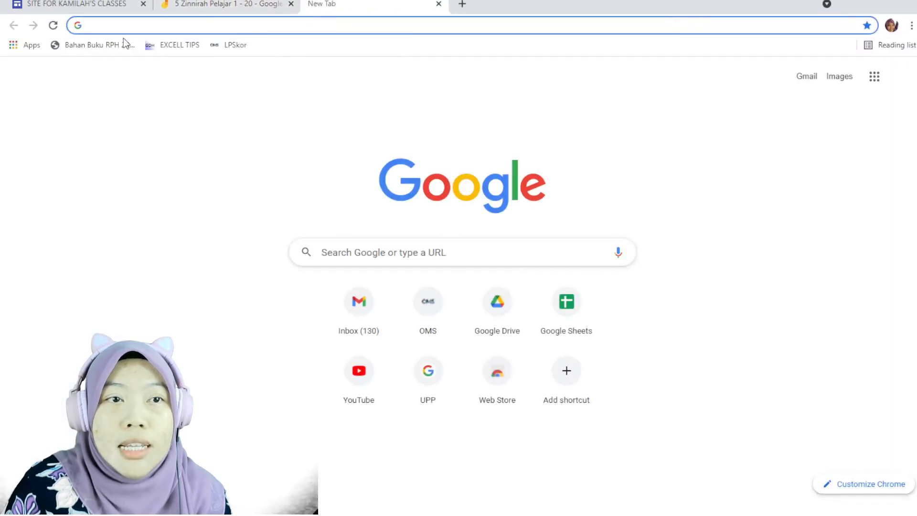
type("j")
key("Return")
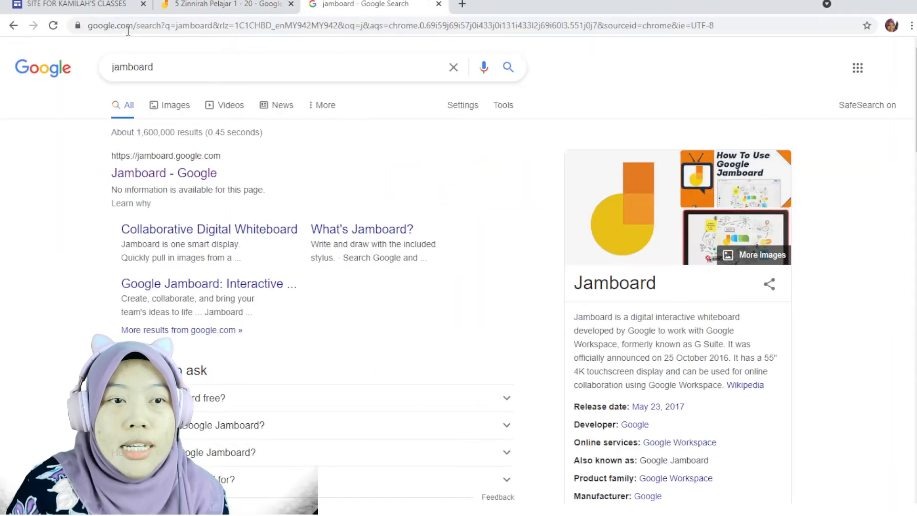
left_click(201, 181)
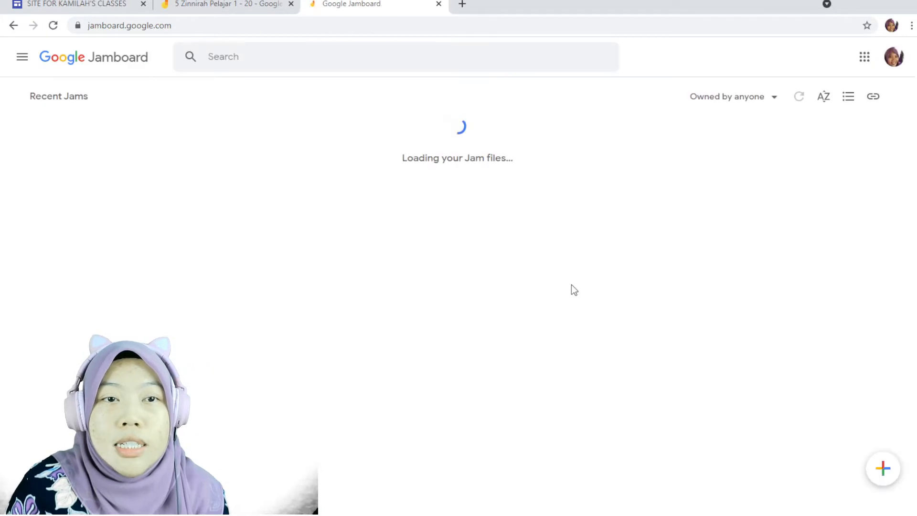
left_click(879, 475)
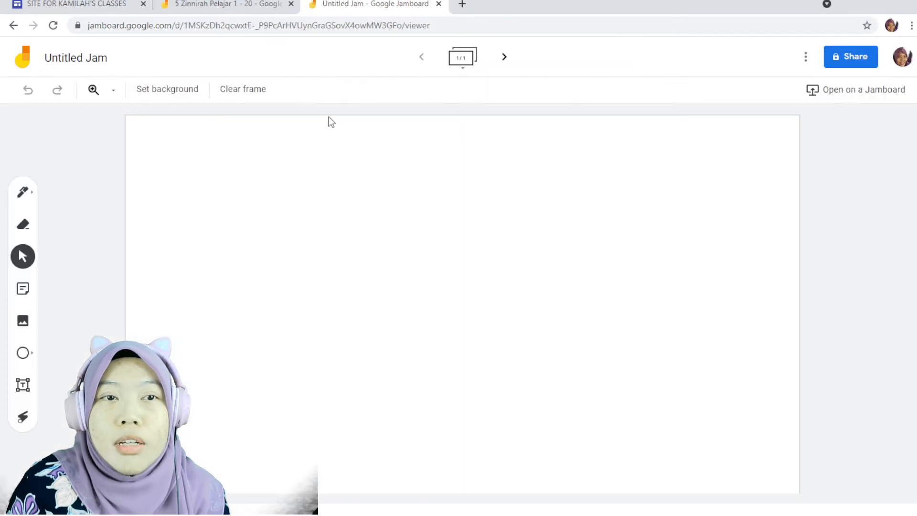
Rename the new jam to "5 Zinnirah Pelajar 21 - 28".
left_click(71, 58)
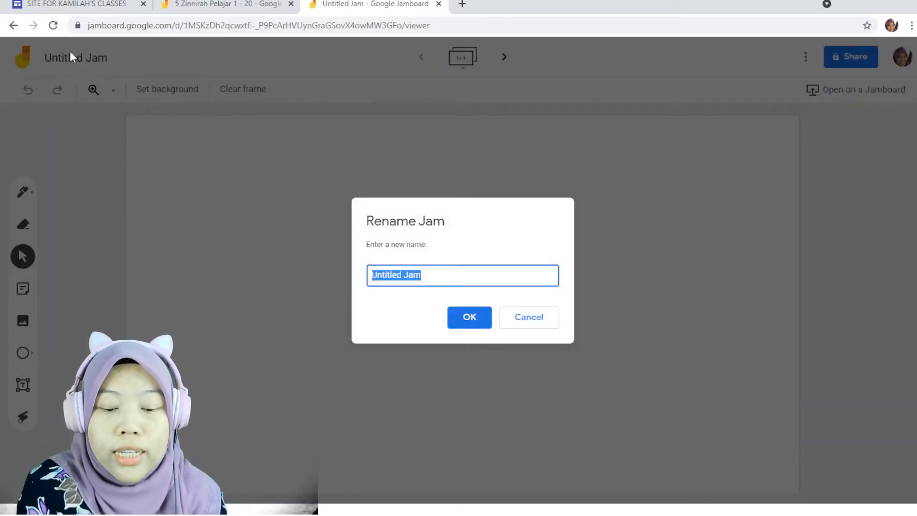
type("5 Z")
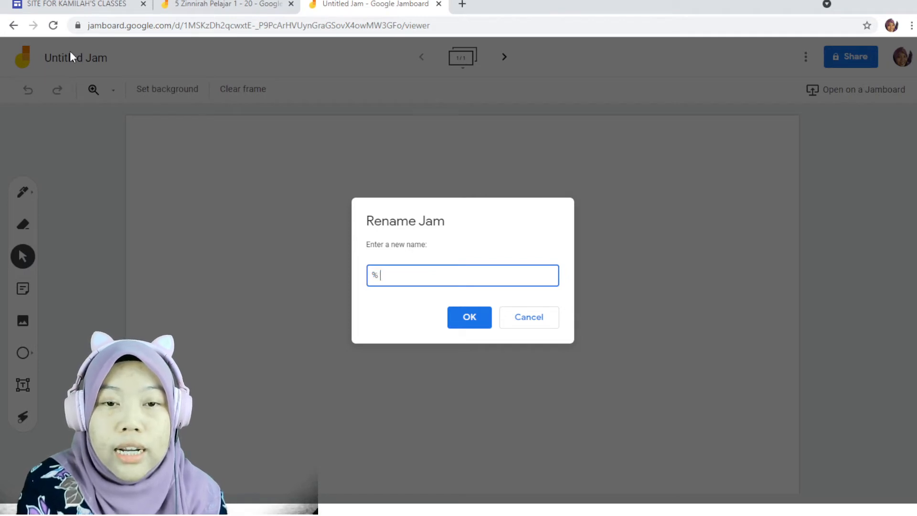
type("inni")
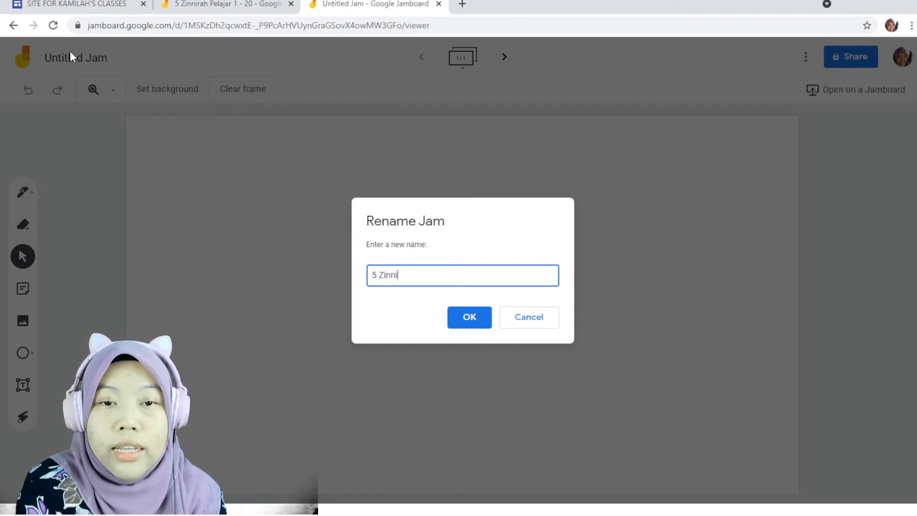
type("rah Pelajar ")
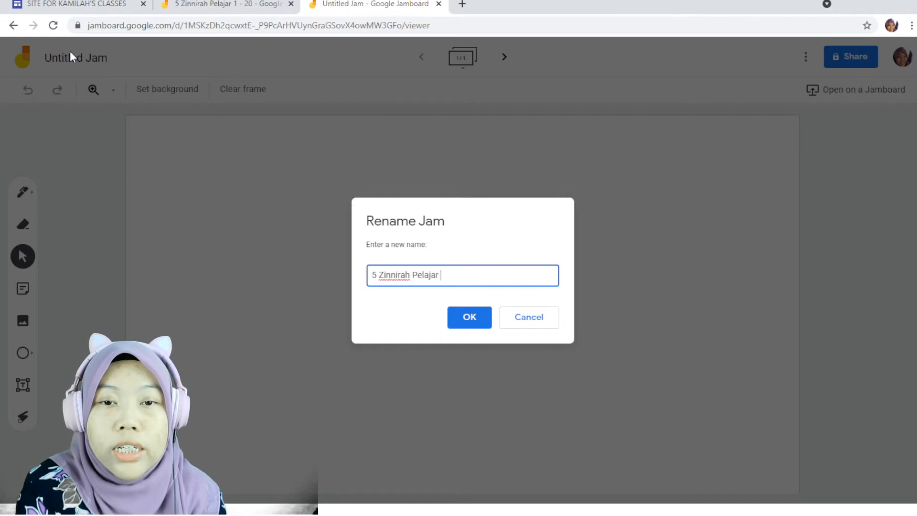
type("21 - 28")
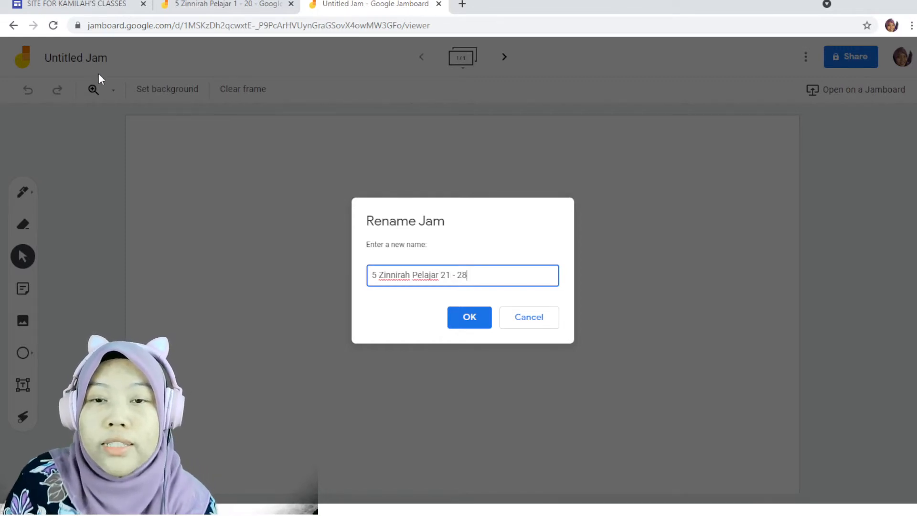
left_click(476, 323)
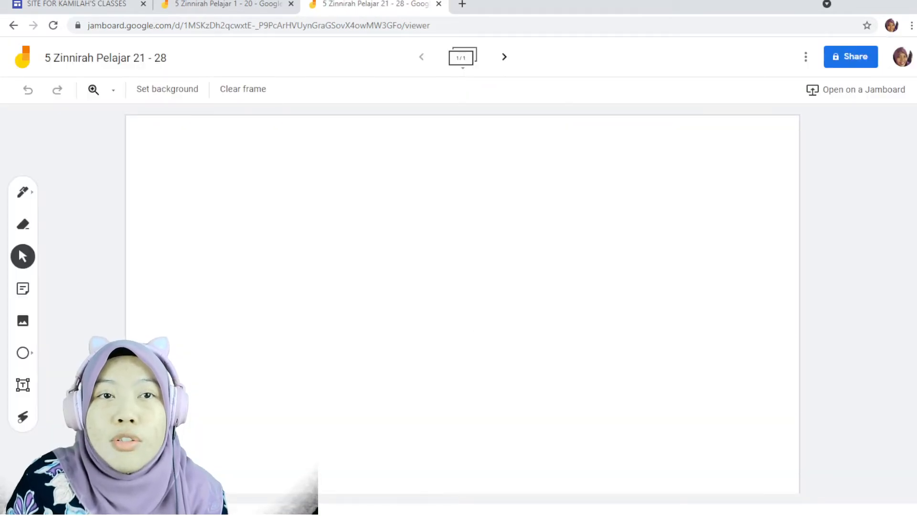
Switch to the class list spreadsheet and copy the first student's name in cell A2.
left_click(267, 5)
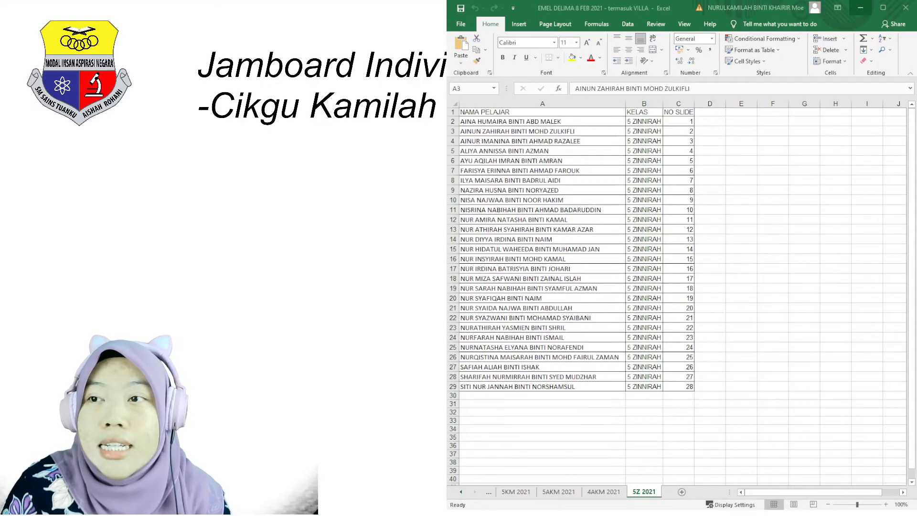
left_click(575, 115)
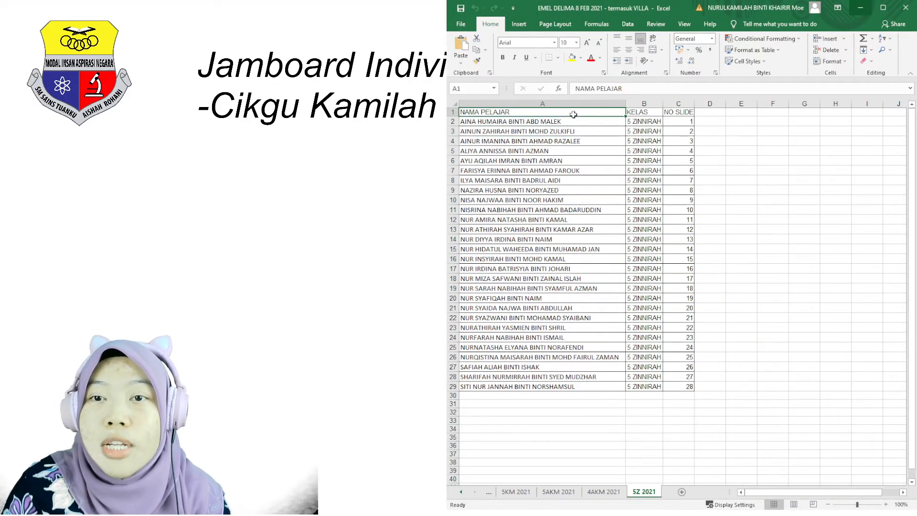
left_click(653, 115)
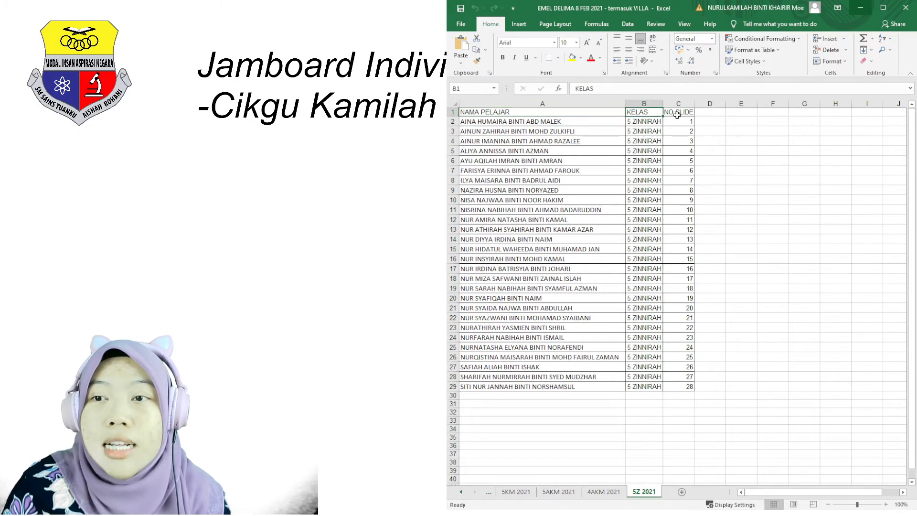
left_click(681, 115)
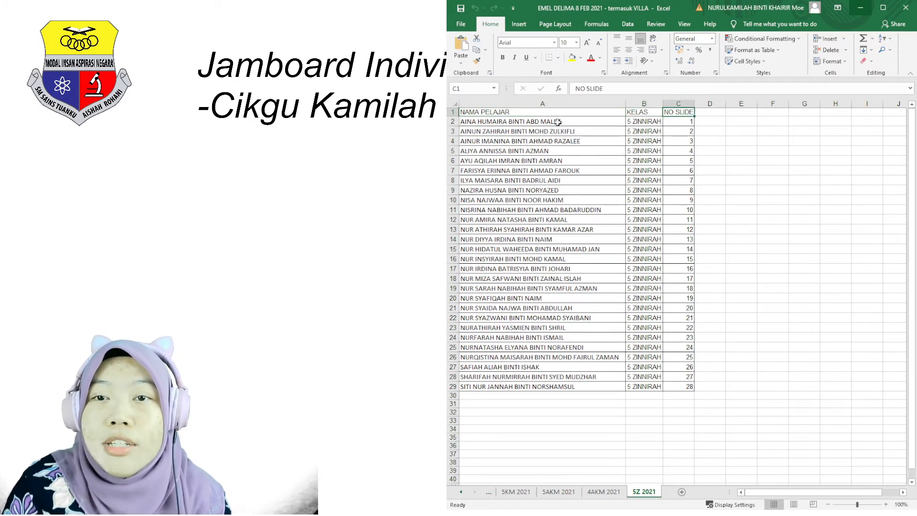
left_click(691, 122)
left_click(578, 124)
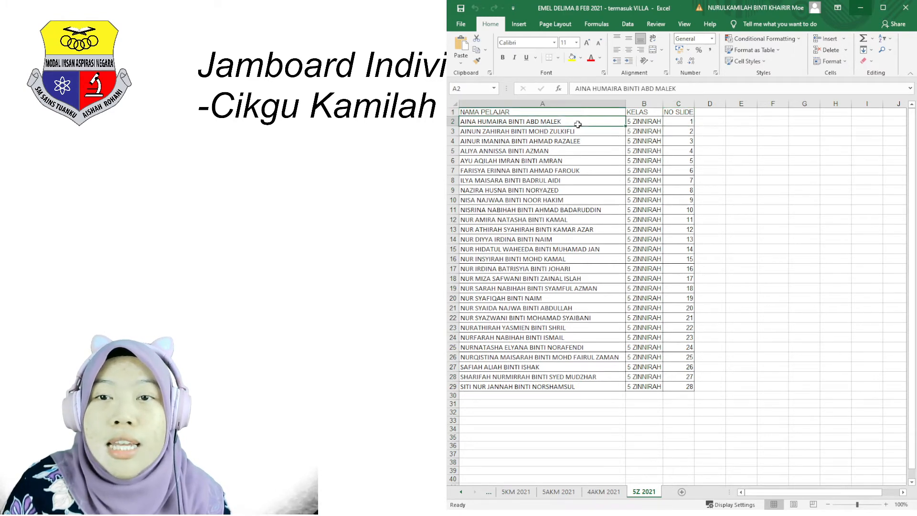
left_click(609, 149)
left_click(607, 120)
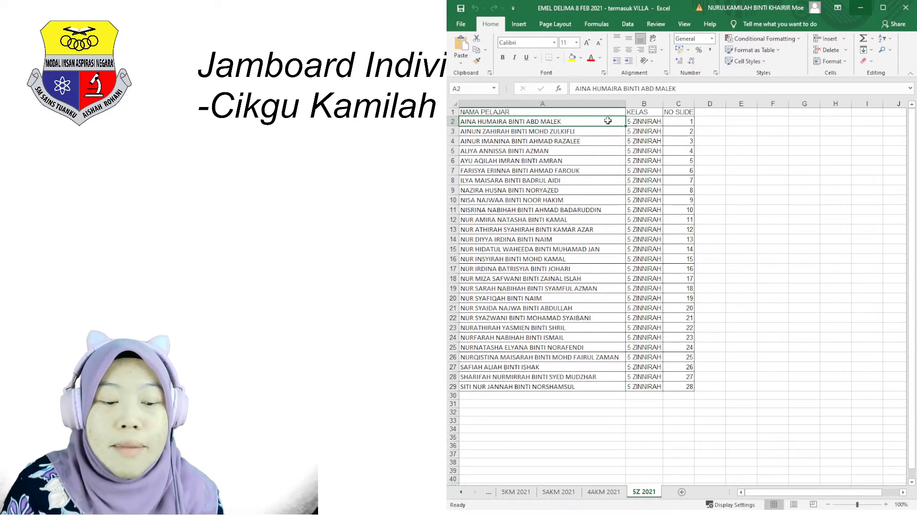
key("ctrl+c")
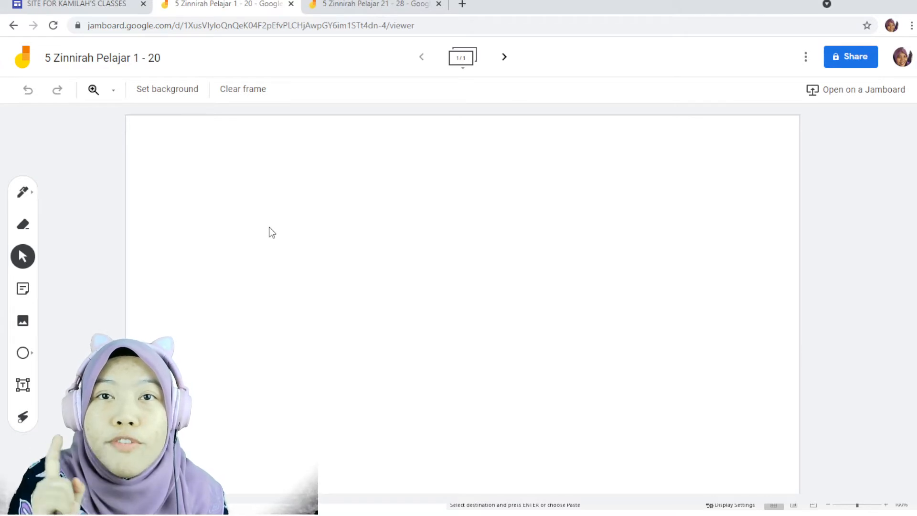
Paste the name onto the first frame of the "1 - 20" jam and move it to the frame's top-left corner.
key("ctrl+v")
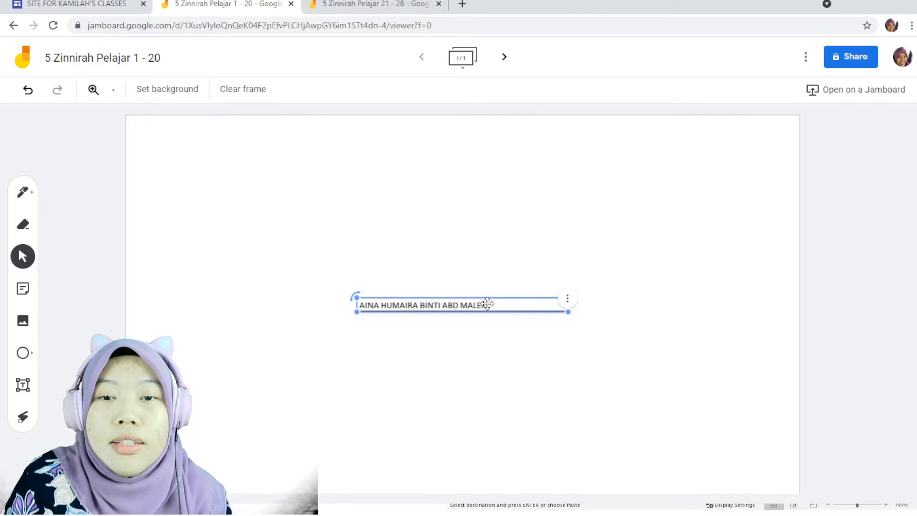
left_click_drag(487, 304, 269, 134)
left_click(592, 246)
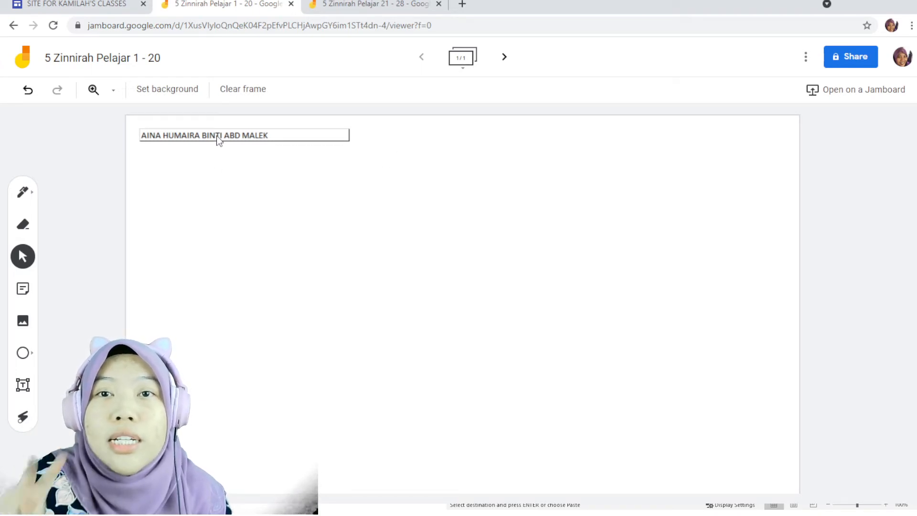
Create a second frame, copy the student name in cell A3, paste it there and move it to the top-left corner.
left_click(504, 58)
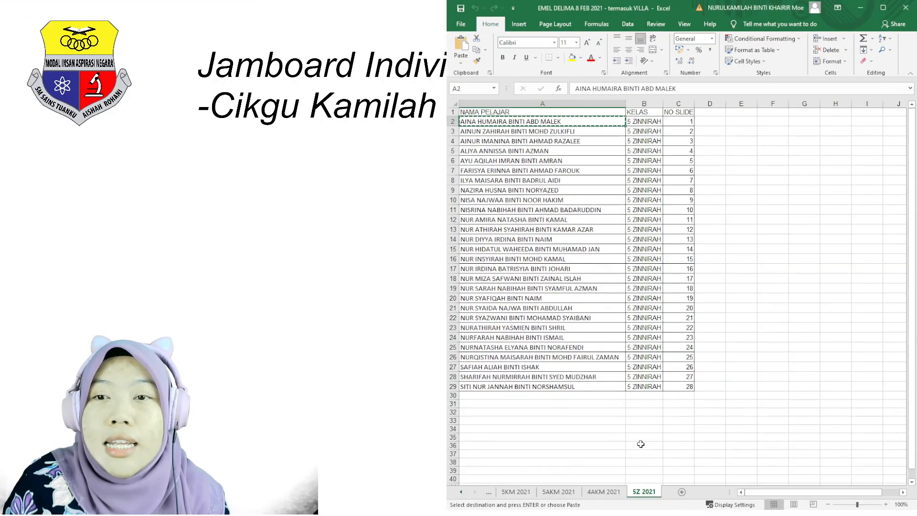
left_click(586, 134)
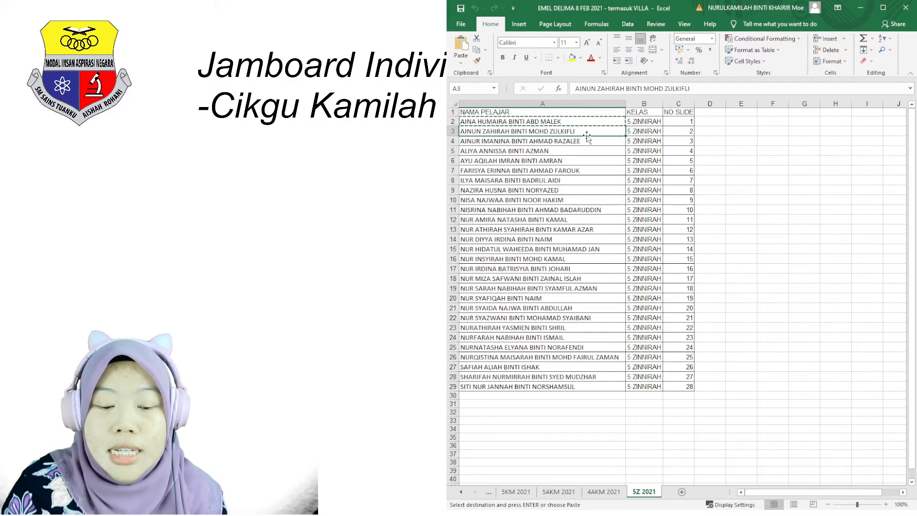
key("ctrl+c")
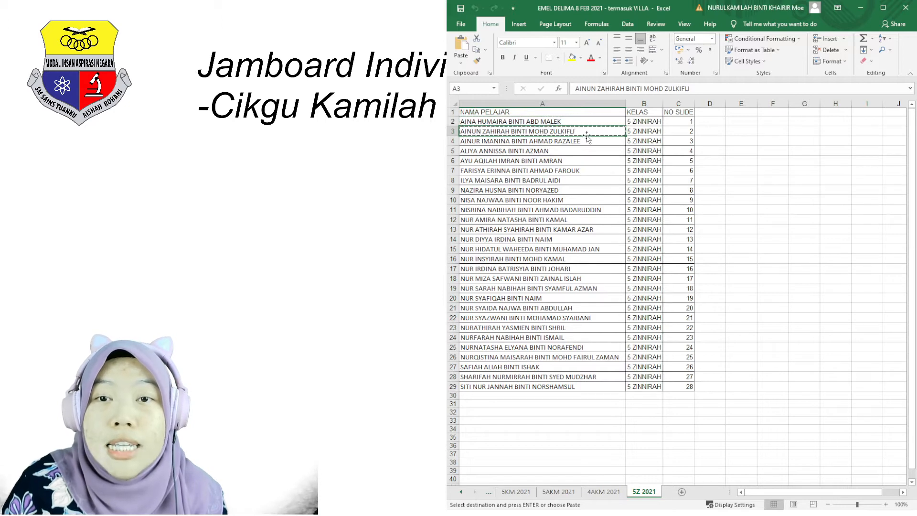
key("alt+Tab")
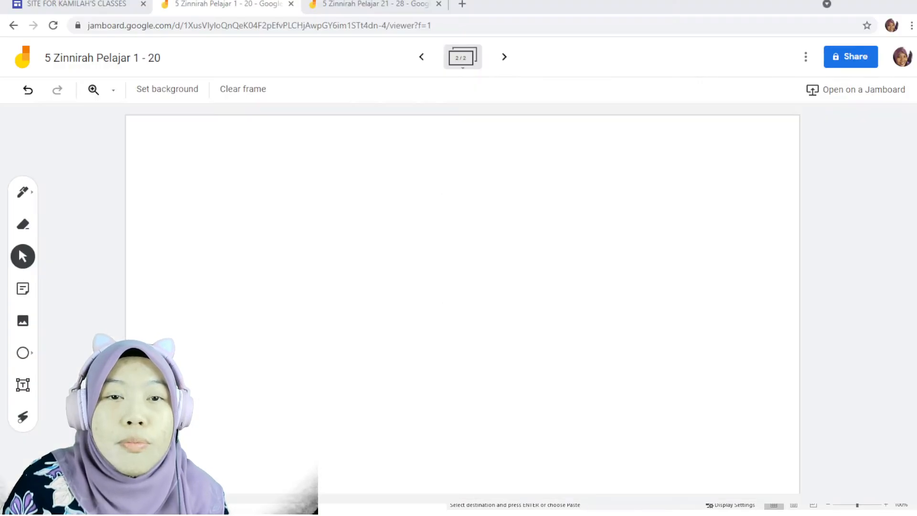
key("ctrl+v")
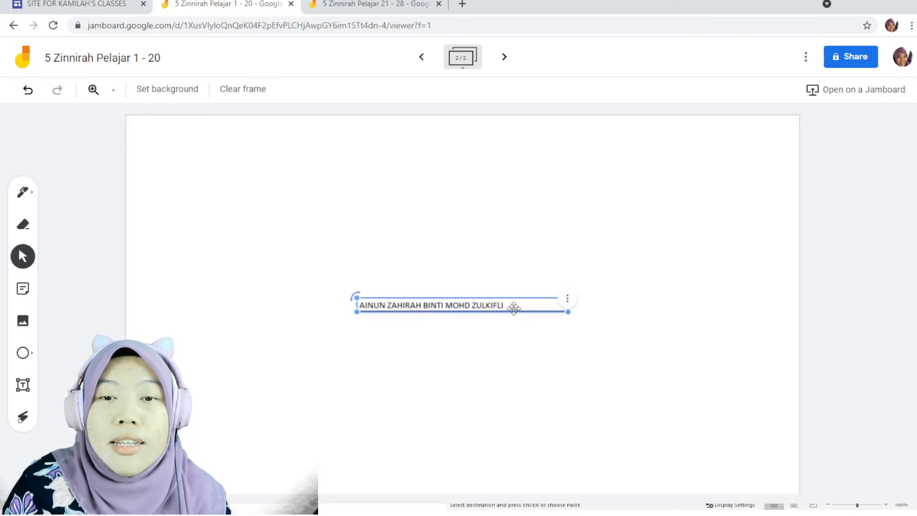
left_click_drag(514, 309, 294, 135)
left_click(553, 251)
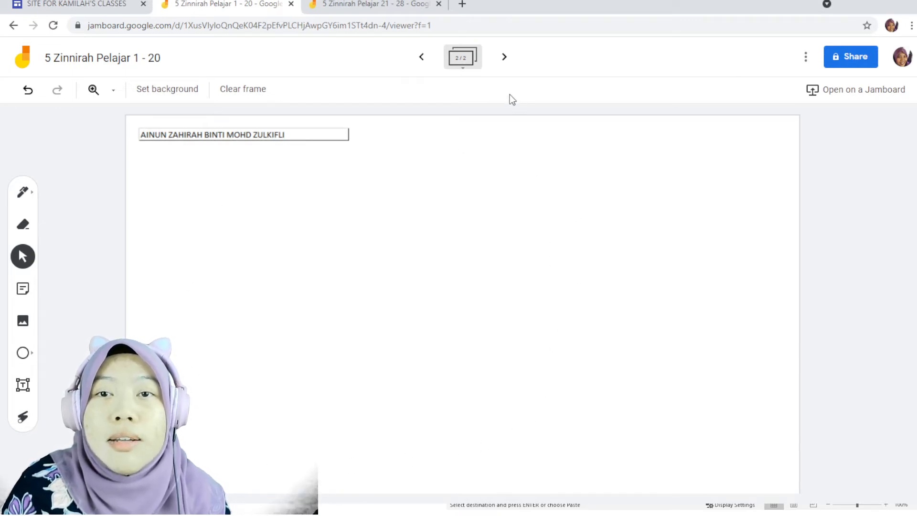
Add three more blank frames to the jam.
left_click(509, 59)
left_click(508, 60)
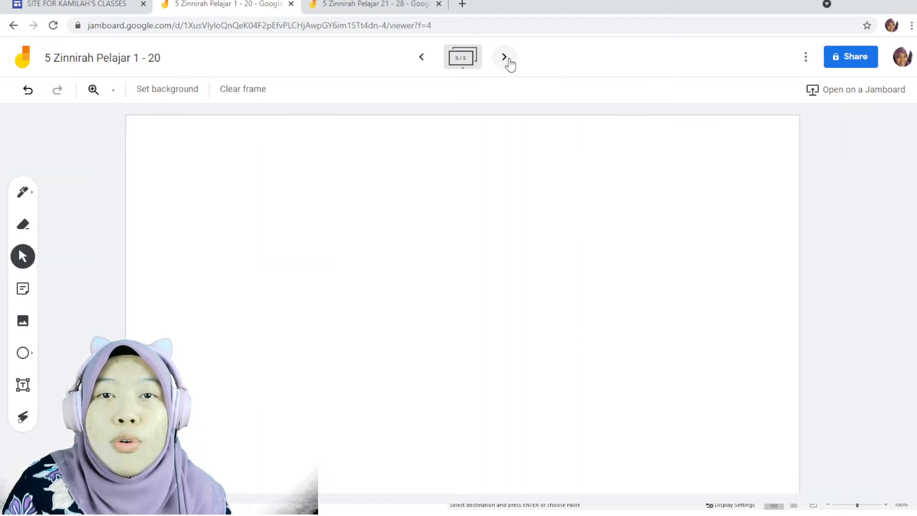
Return to the spreadsheet and copy the student name in cell A22, the entry for slide 21.
left_click(377, 11)
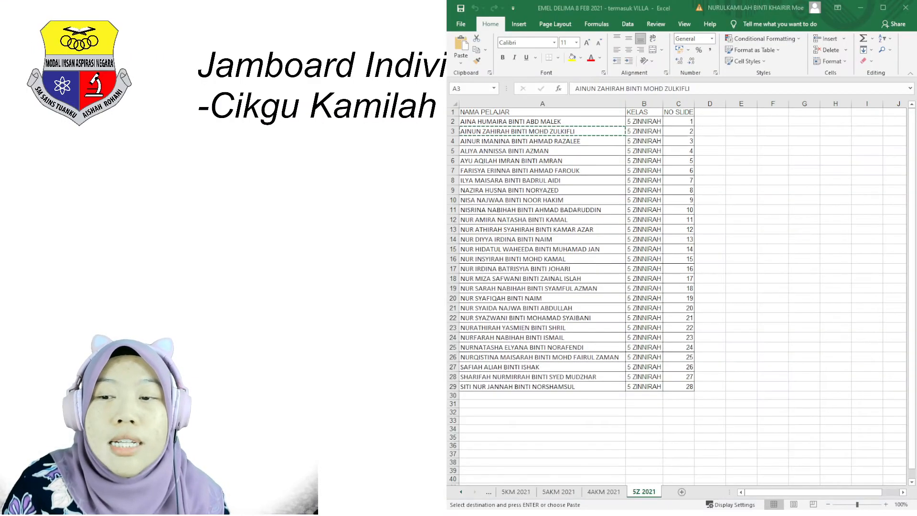
left_click(669, 381)
left_click(603, 318)
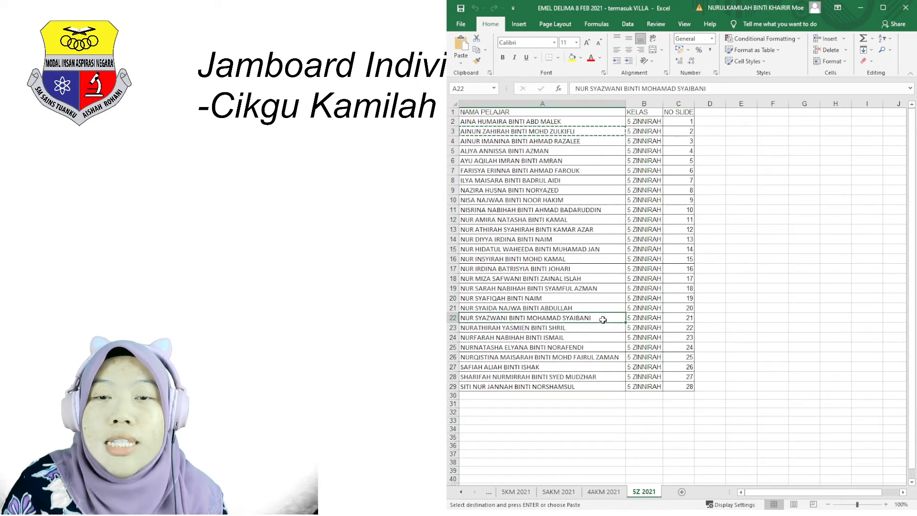
key("ctrl+c")
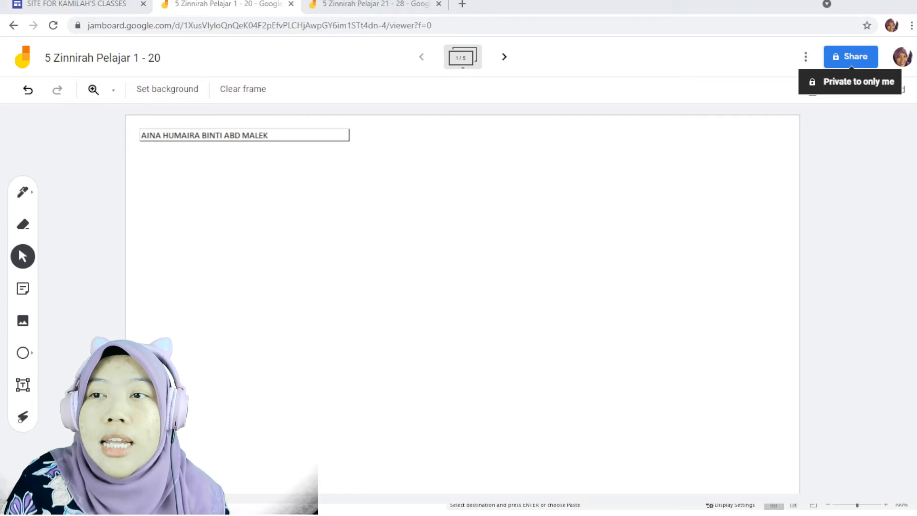
Share the "1 - 20" jam so anyone with the link can edit it.
left_click(860, 56)
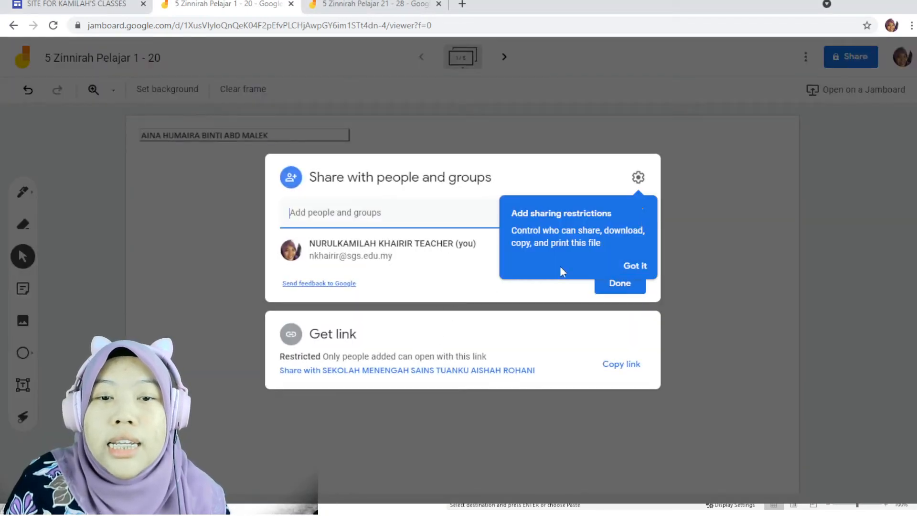
left_click(725, 274)
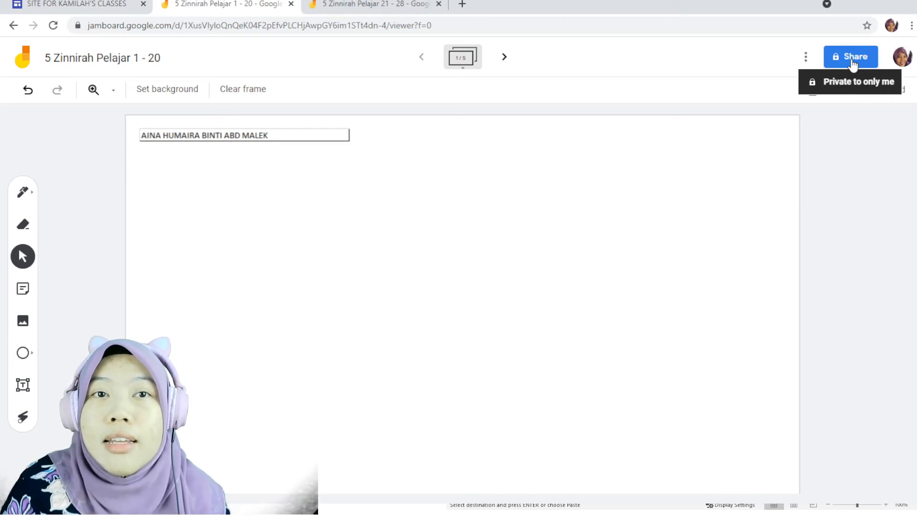
left_click(854, 60)
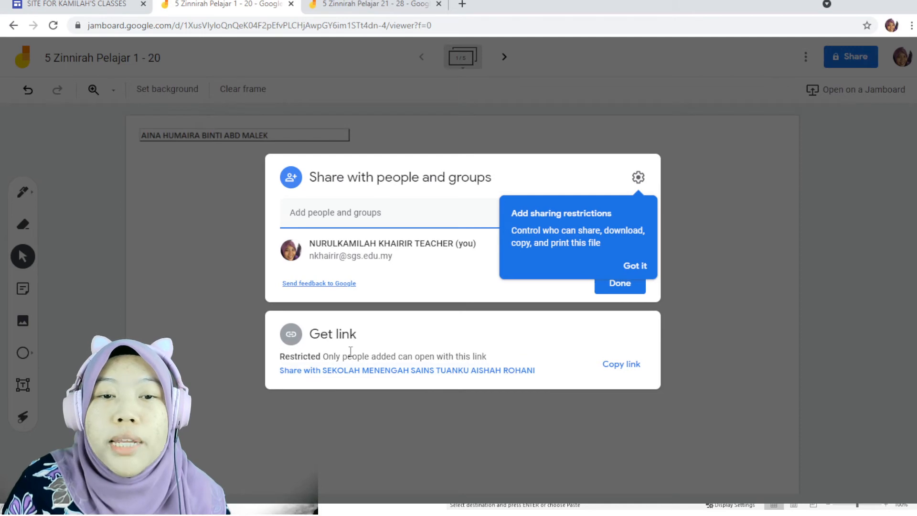
left_click(358, 372)
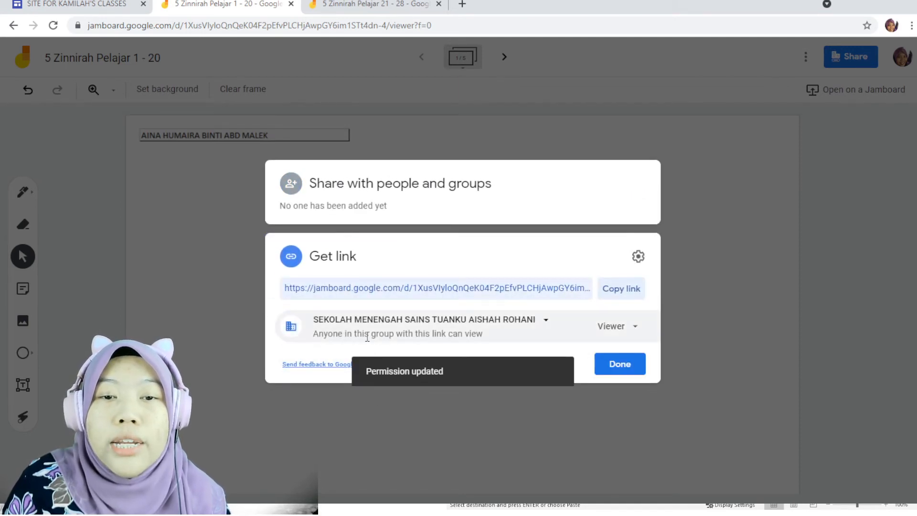
left_click(475, 327)
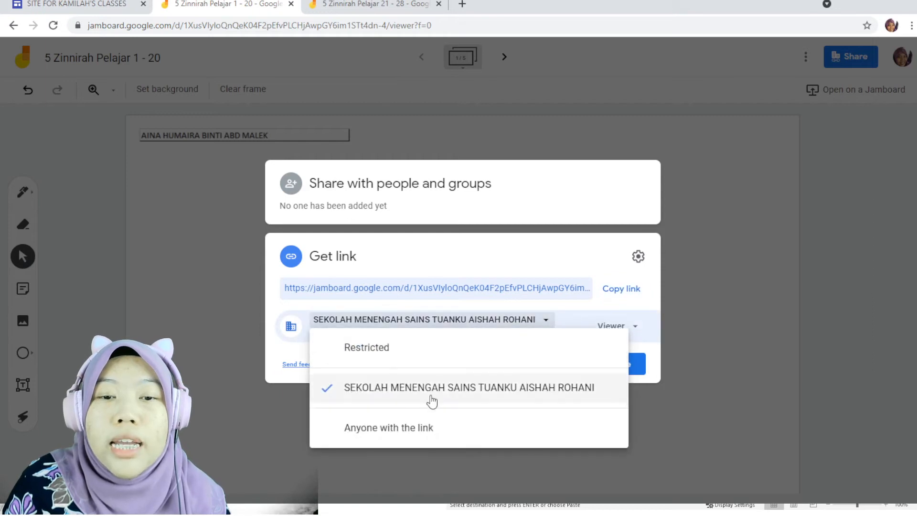
left_click(419, 429)
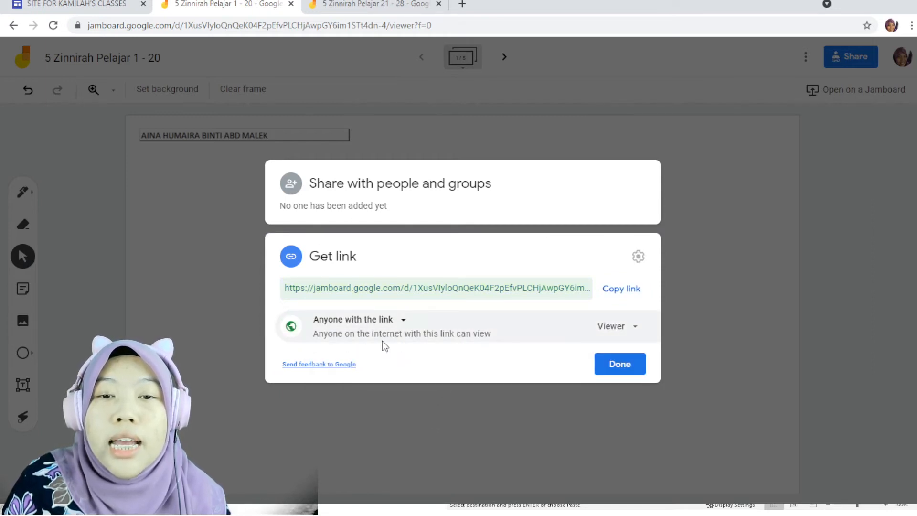
left_click(611, 326)
left_click(636, 388)
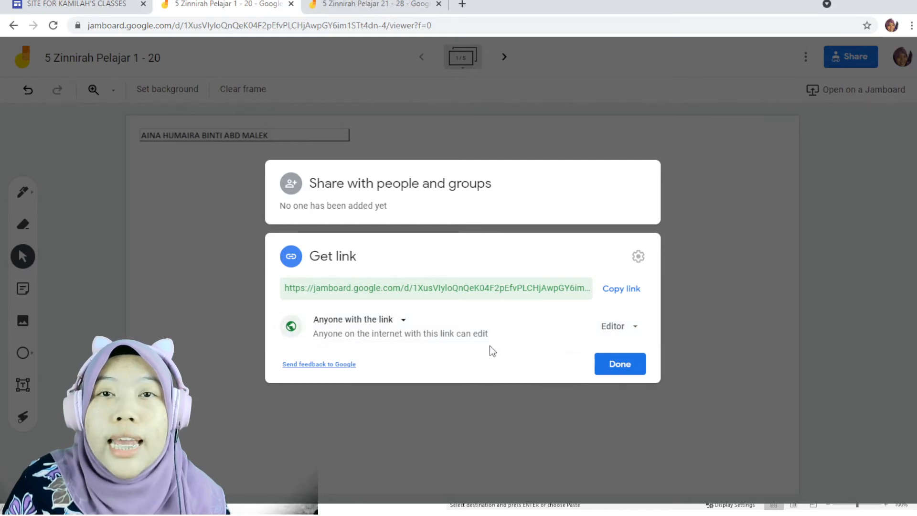
left_click(638, 375)
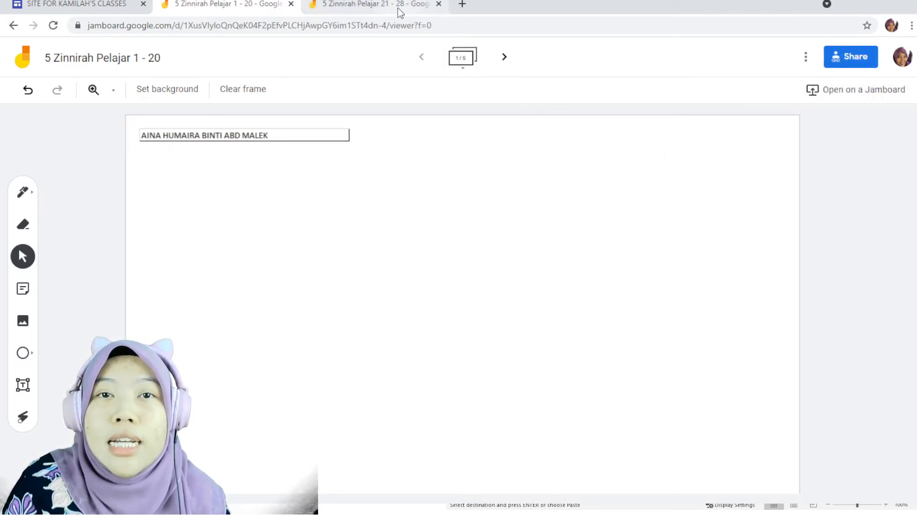
Switch to the "21 - 28" jam and share it so anyone with the link can edit it.
left_click(370, 5)
left_click(835, 64)
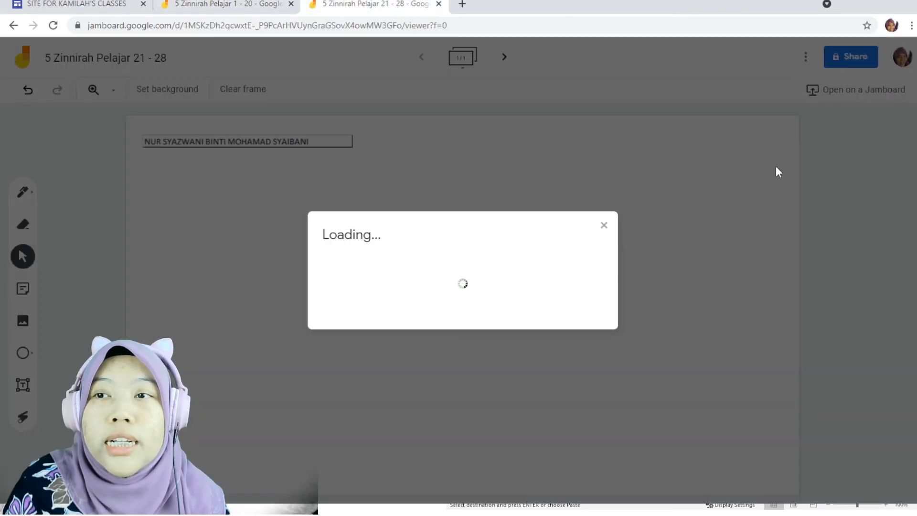
left_click(414, 370)
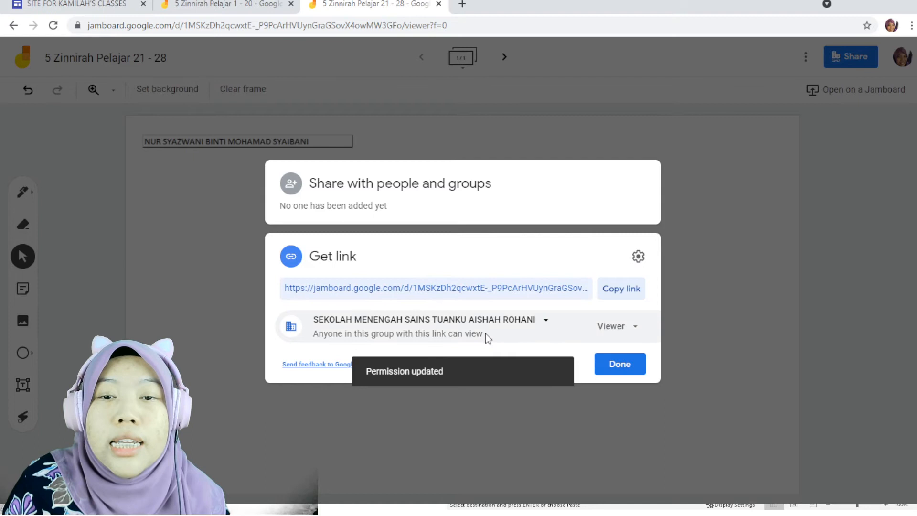
left_click(612, 326)
left_click(508, 321)
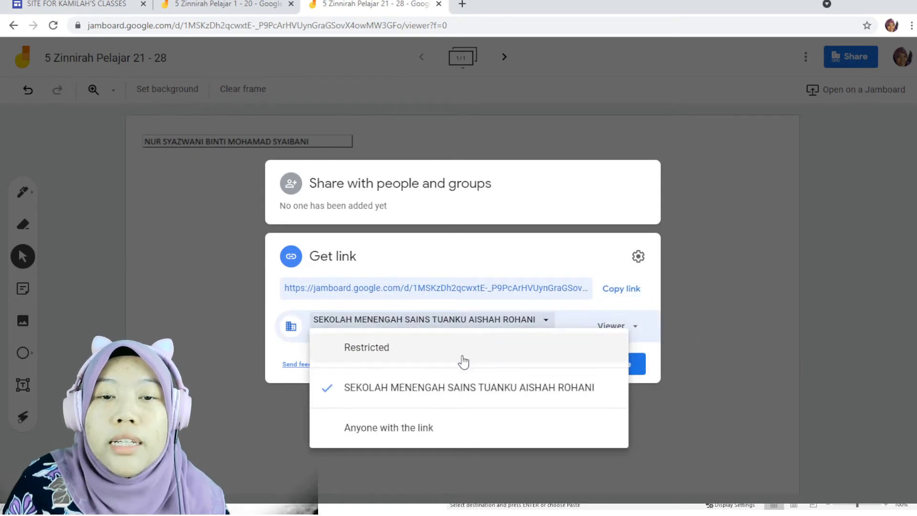
left_click(430, 434)
left_click(627, 333)
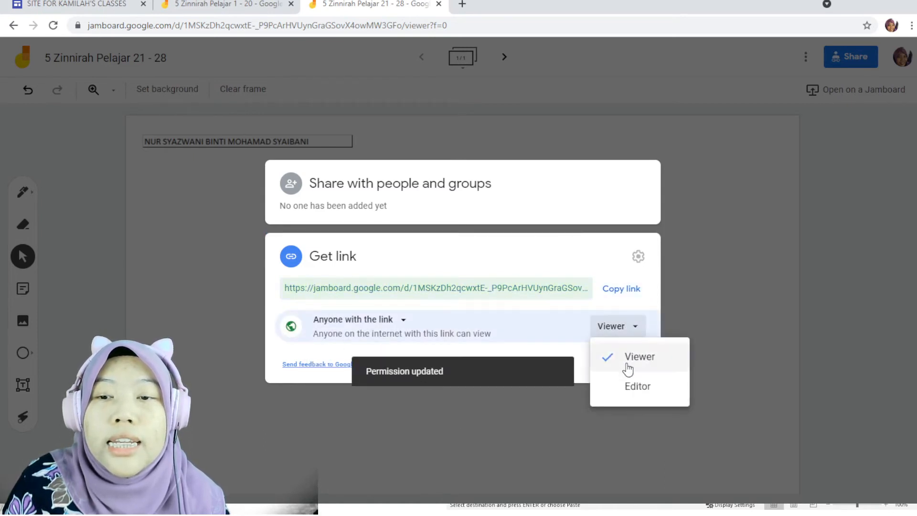
left_click(625, 381)
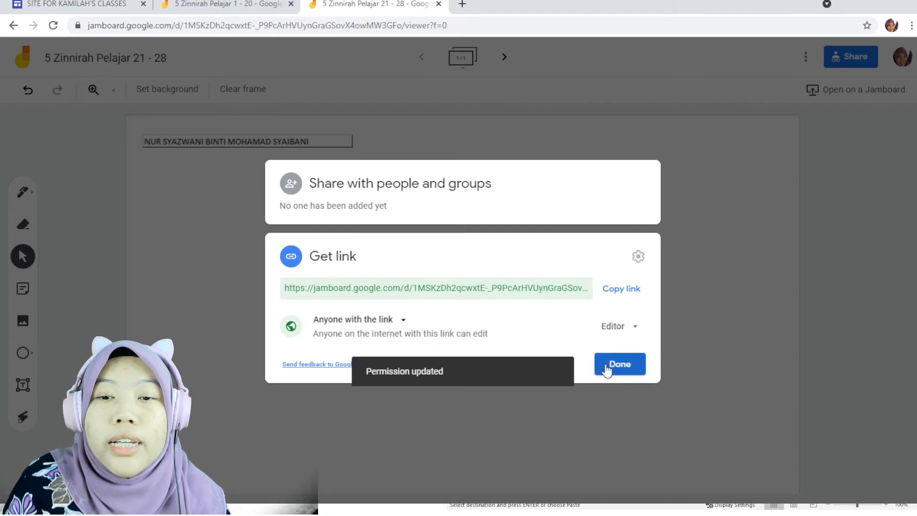
left_click(606, 364)
Return to the "1 - 20" jam and copy its sharing link.
left_click(248, 9)
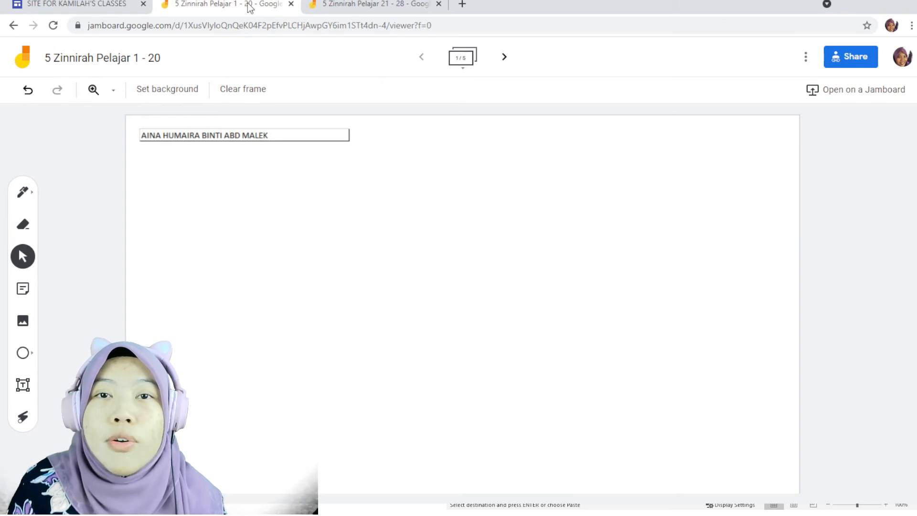
left_click(850, 63)
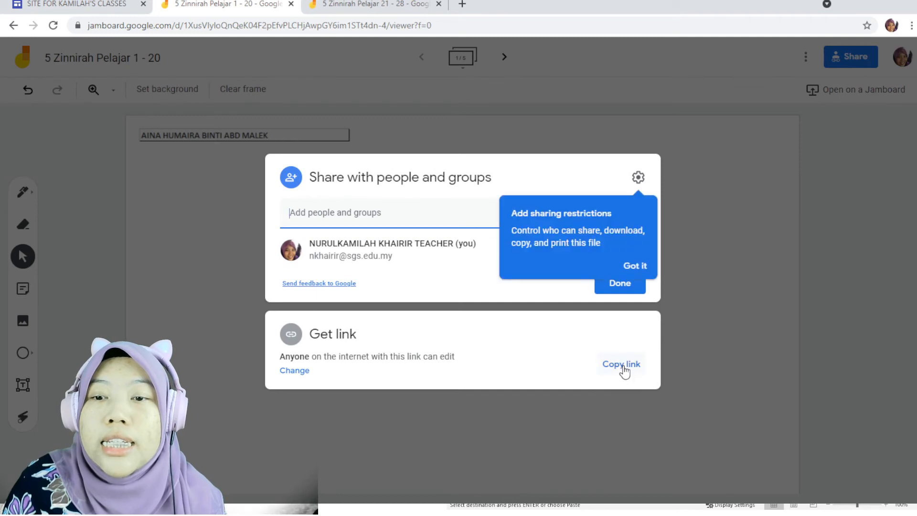
left_click(625, 366)
left_click(713, 319)
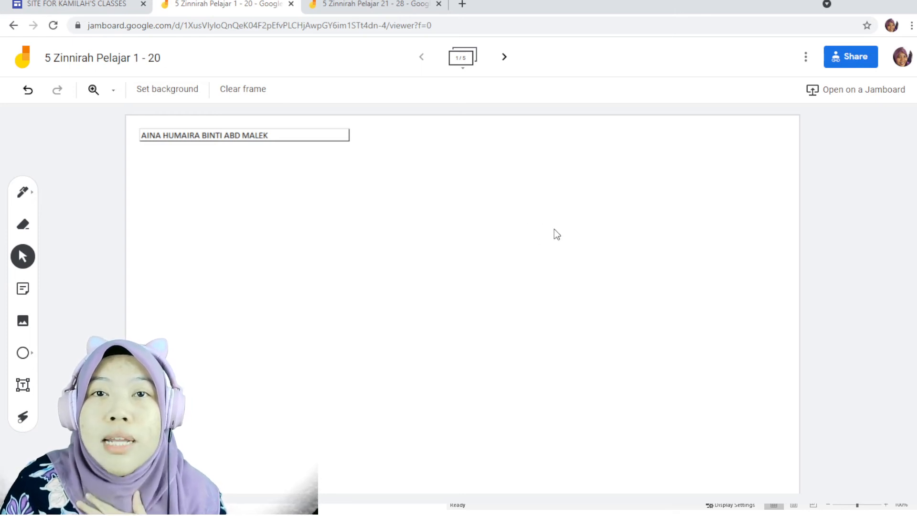
Set the first frame's background to the grey grid.
left_click(170, 94)
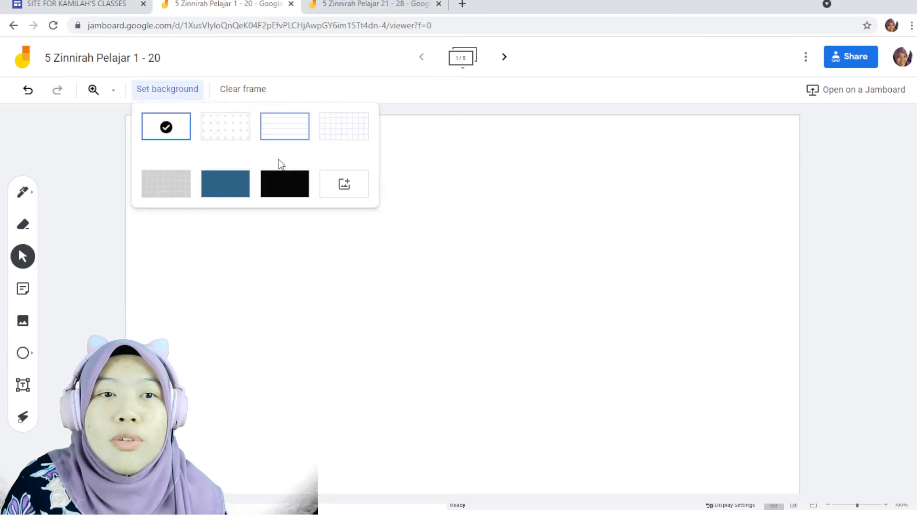
left_click(182, 195)
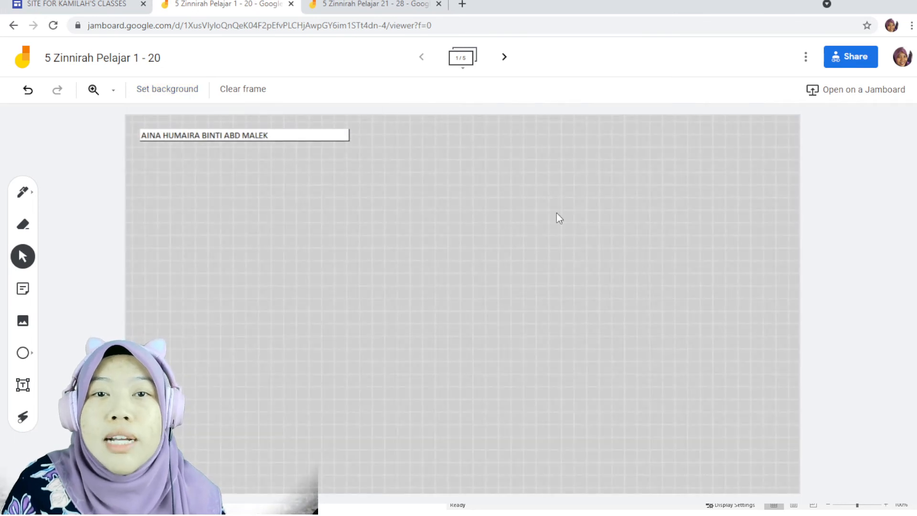
left_click(24, 323)
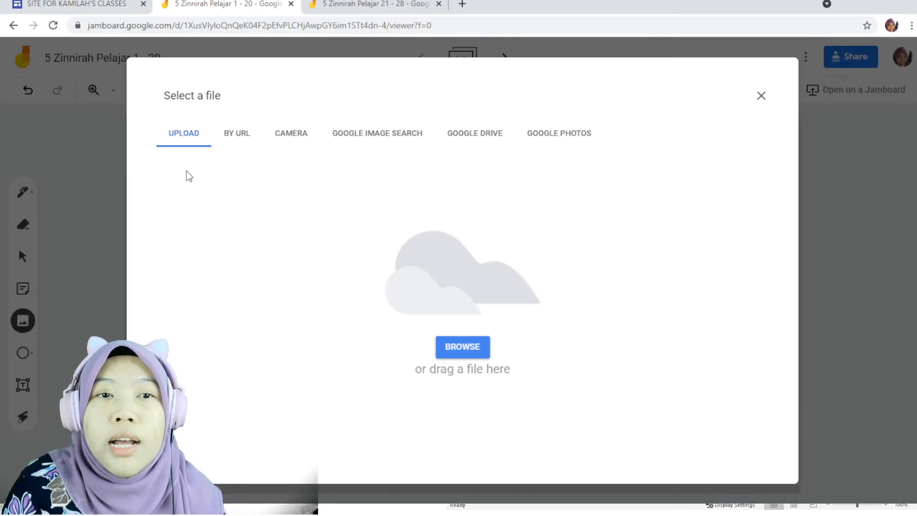
left_click(762, 96)
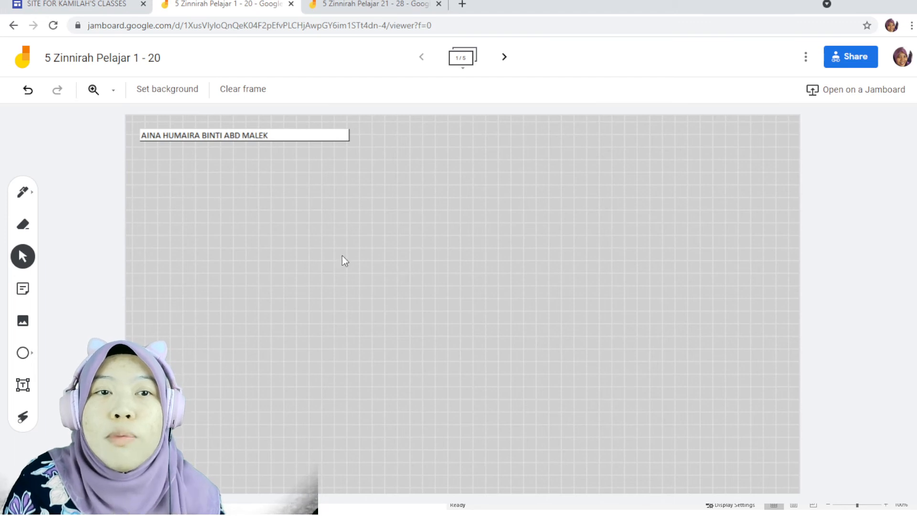
Draw the ethanol structural formula H–C–C–OH with its hydrogens using the pen on the first frame.
left_click(22, 191)
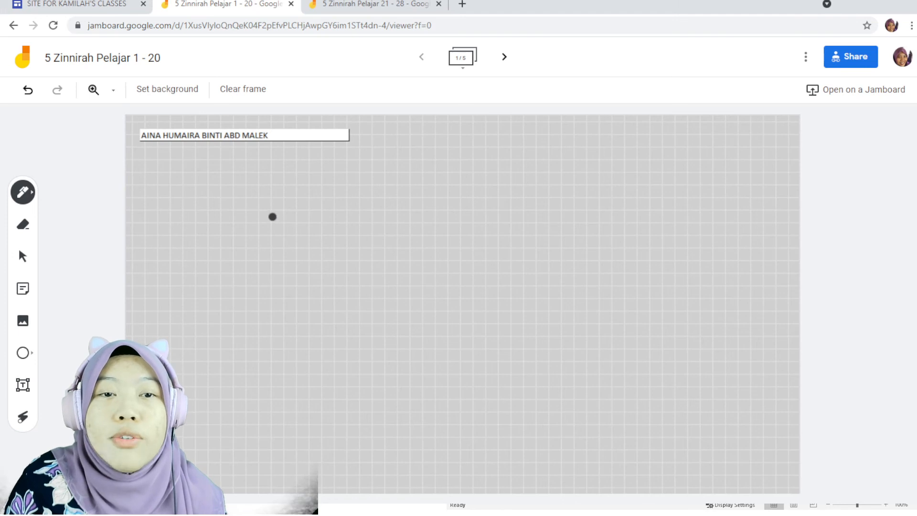
mouse_move(272, 217)
left_mouse_down()
mouse_move(233, 217)
mouse_move(250, 258)
mouse_move(270, 256)
left_mouse_up()
mouse_move(186, 233)
left_mouse_down()
mouse_move(275, 234)
mouse_move(317, 265)
mouse_move(364, 245)
left_mouse_up()
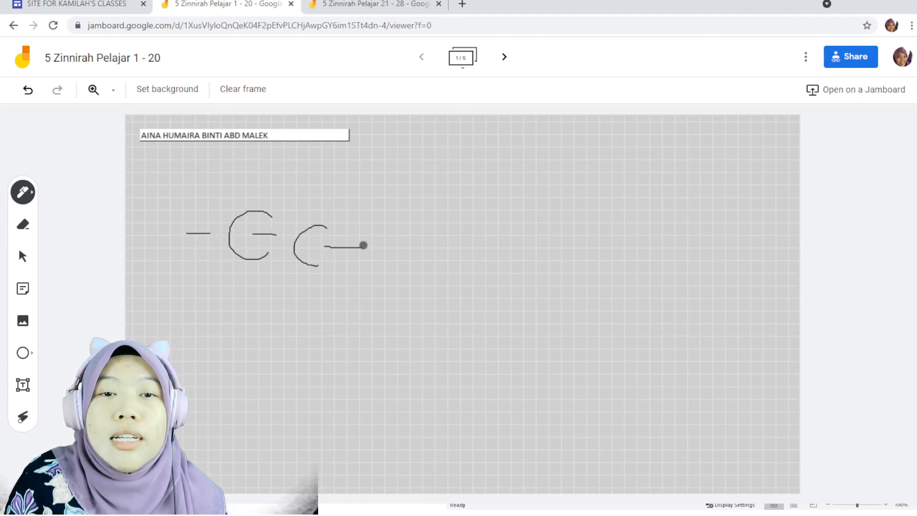
left_click_drag(248, 179, 248, 207)
left_click_drag(248, 273, 248, 294)
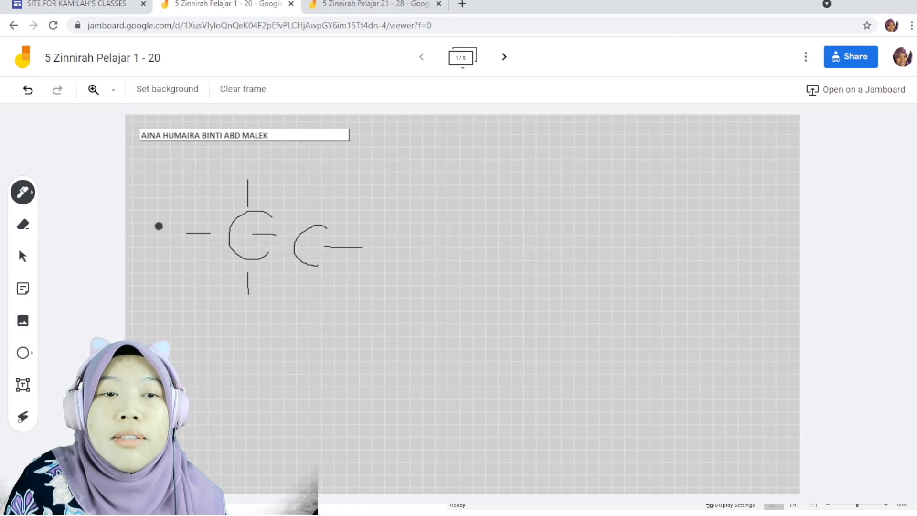
left_click_drag(158, 227, 158, 257)
left_click_drag(155, 241, 169, 241)
left_click_drag(170, 232, 170, 263)
mouse_move(248, 145)
left_mouse_down()
mouse_move(247, 171)
mouse_move(262, 158)
left_mouse_up()
left_click_drag(262, 146, 260, 164)
left_click_drag(234, 307, 234, 340)
left_click_drag(234, 329, 253, 328)
left_click_drag(253, 306, 252, 334)
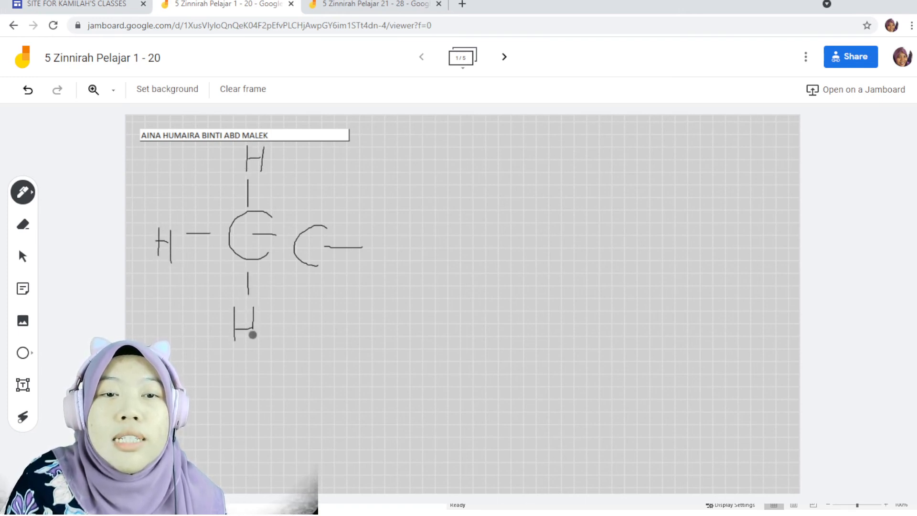
left_click_drag(309, 194, 310, 220)
mouse_move(308, 153)
left_mouse_down()
mouse_move(307, 182)
mouse_move(320, 168)
mouse_move(322, 188)
left_mouse_up()
left_click_drag(310, 279, 299, 331)
left_click_drag(300, 324, 321, 335)
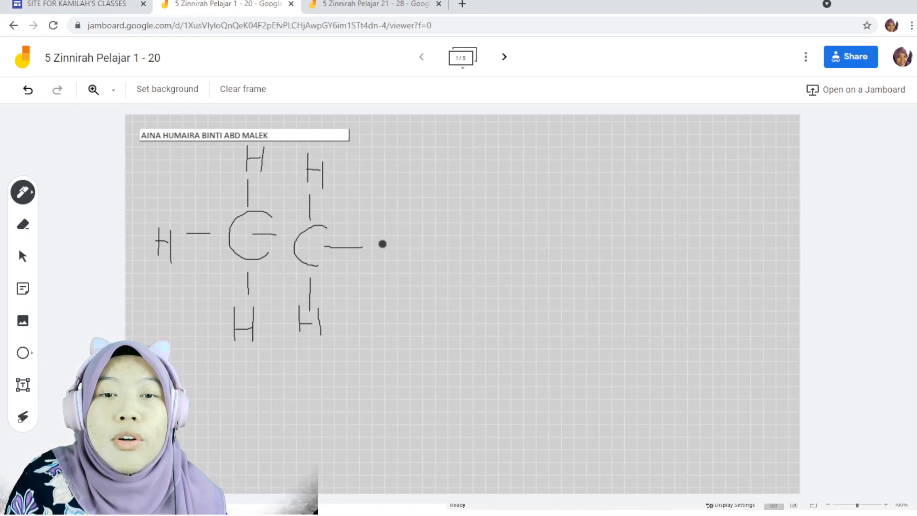
mouse_move(381, 233)
left_mouse_down()
mouse_move(409, 268)
mouse_move(427, 245)
mouse_move(423, 267)
left_mouse_up()
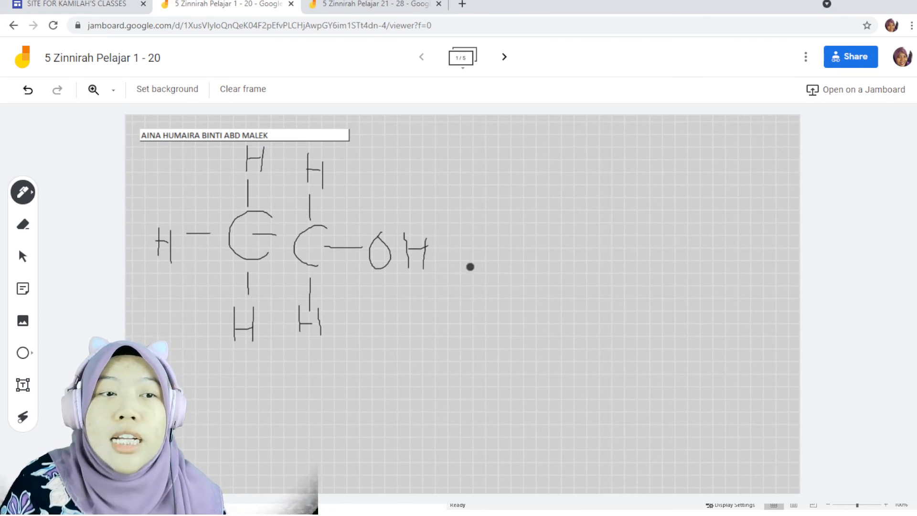
Switch the pen colour to red and draw a tick and a star beside the structure.
left_click(31, 198)
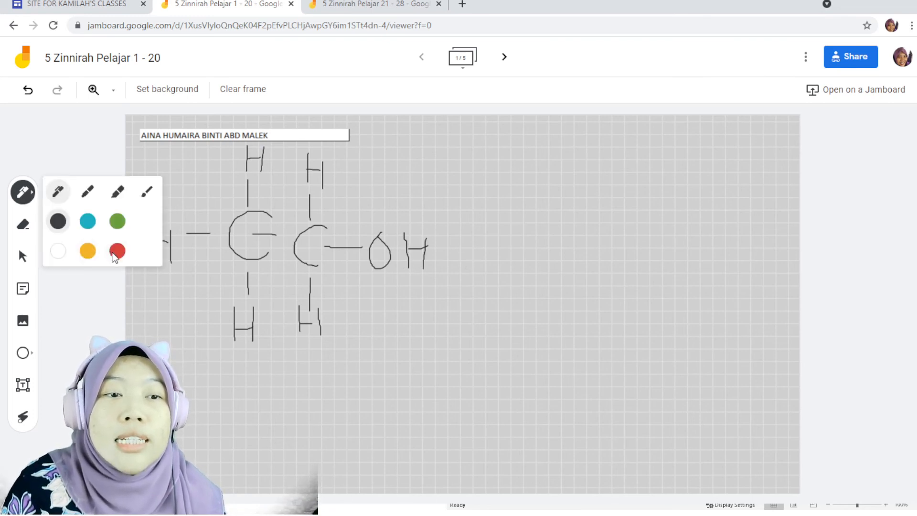
left_click(117, 251)
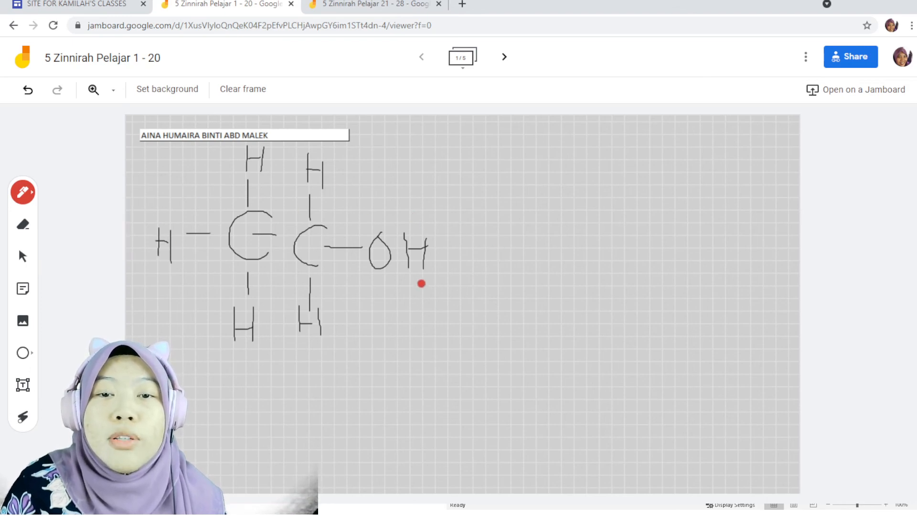
left_click_drag(426, 290, 493, 240)
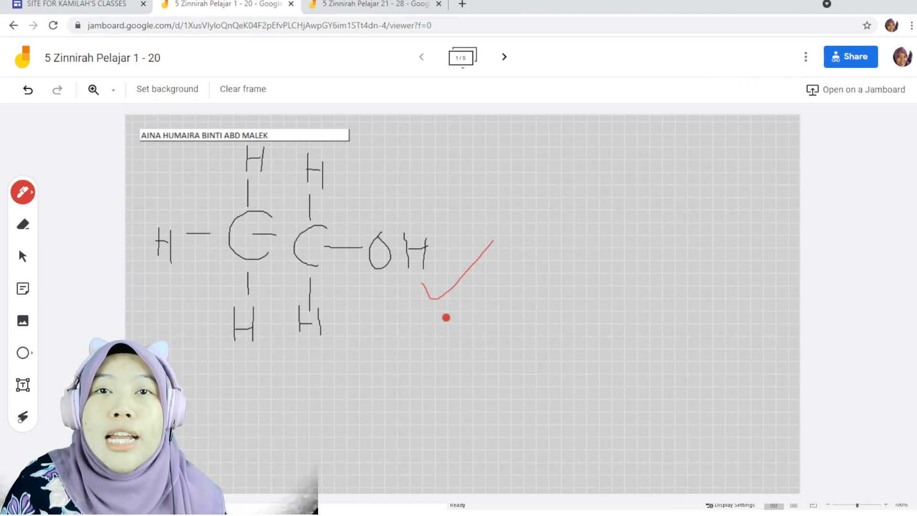
mouse_move(544, 285)
left_mouse_down()
mouse_move(537, 319)
mouse_move(559, 321)
mouse_move(569, 346)
mouse_move(543, 287)
left_mouse_up()
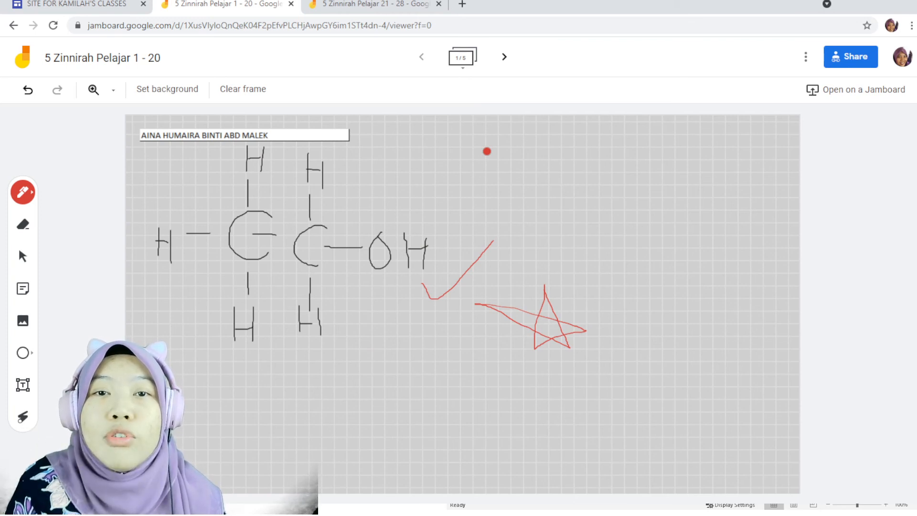
Add a yellow sticky note reading "cantik struktur etanol" and move it to the right of the star.
left_click(23, 289)
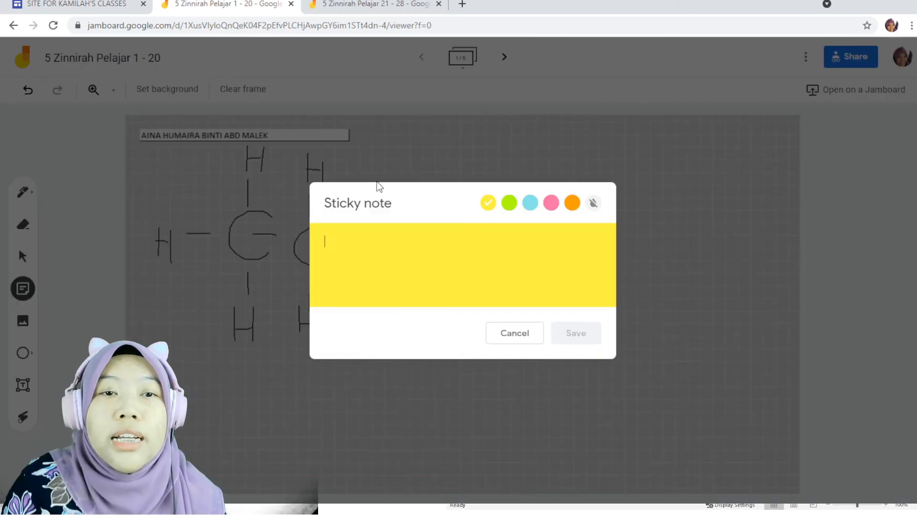
type("cantik")
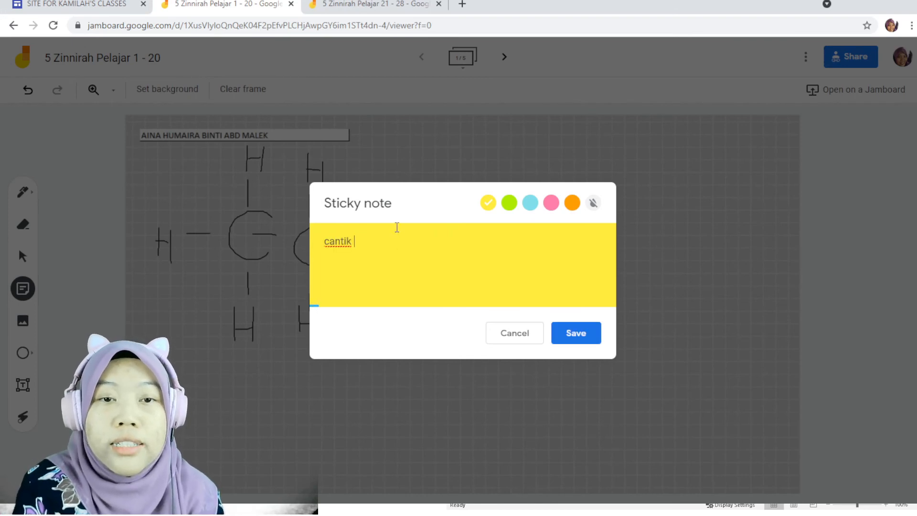
type(" struktur etanol")
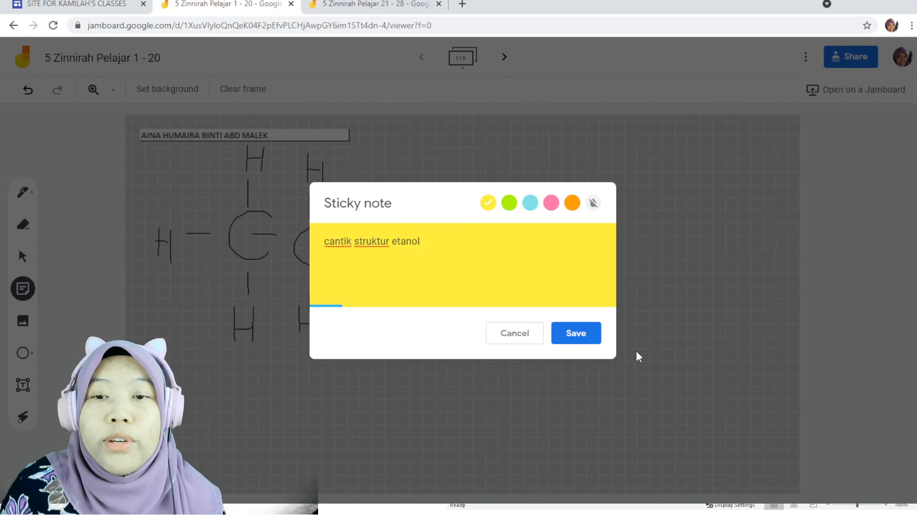
left_click(576, 336)
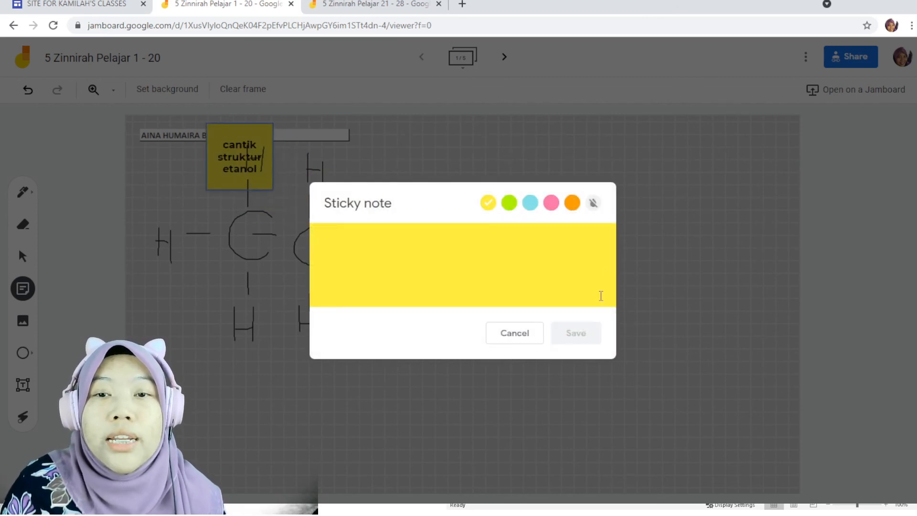
left_click(522, 338)
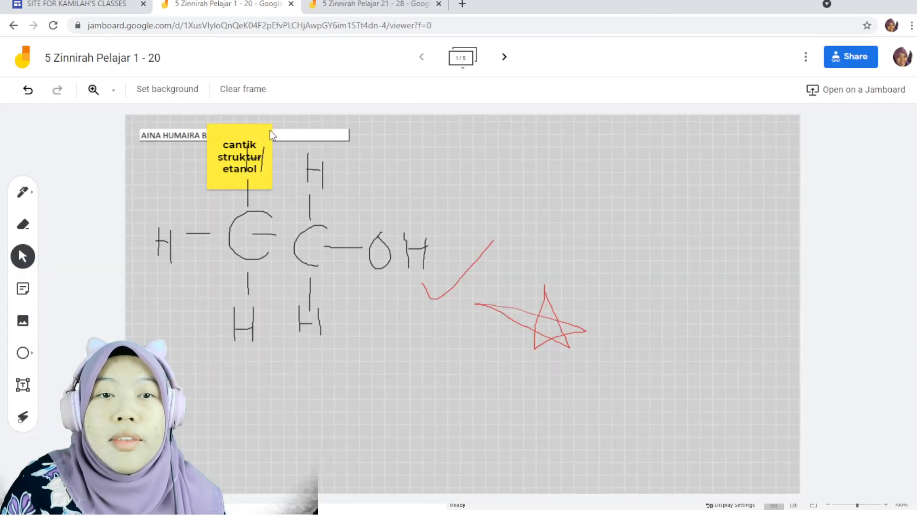
left_click_drag(270, 135, 674, 263)
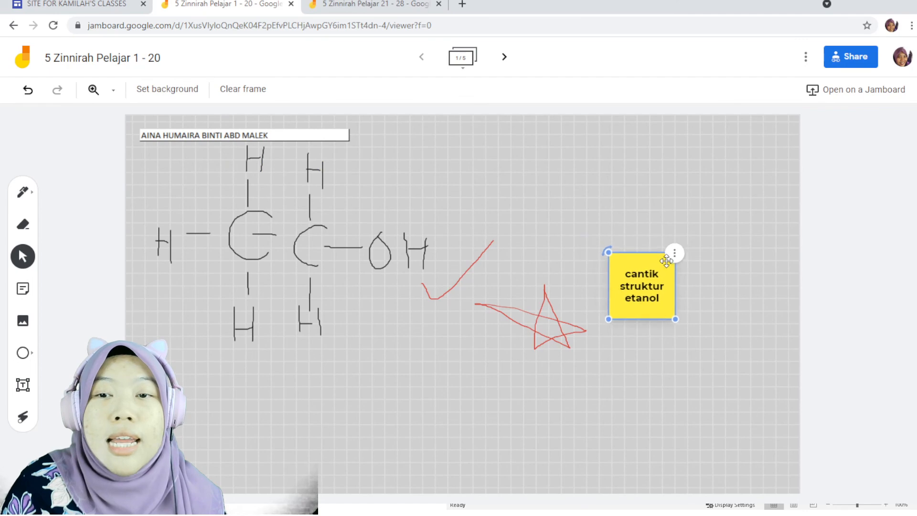
left_click(616, 349)
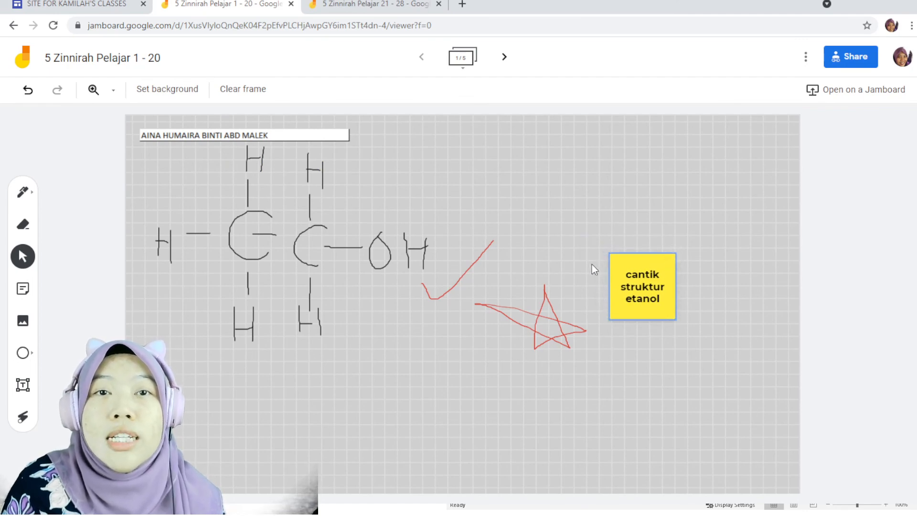